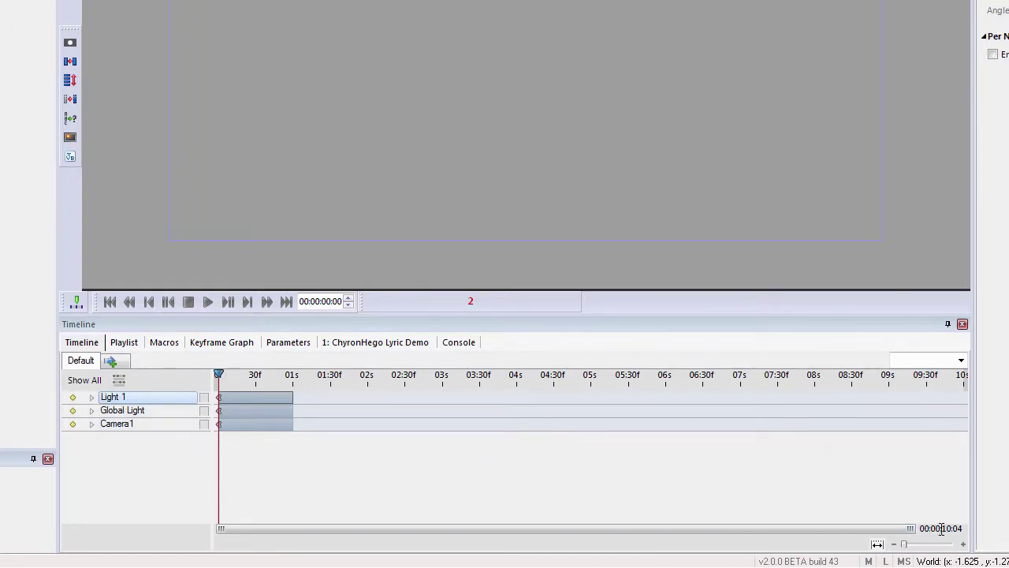
- Zoom the timeline and switch to the '1: ChyronHego Lyric Demo' library of bar and flare images
left_click_drag(960, 528, 472, 529)
left_click(375, 345)
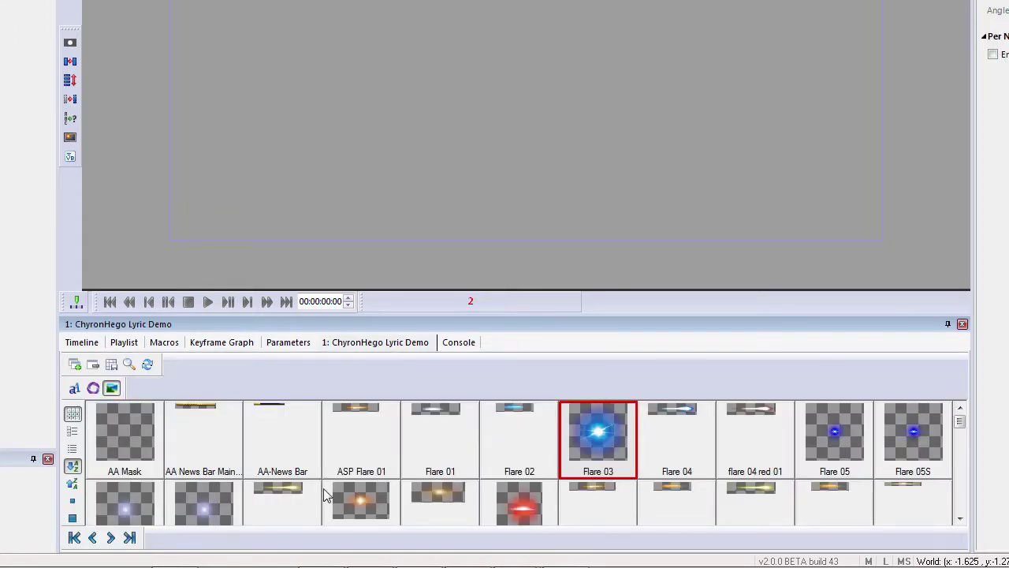
- Add AA-News Bar low in the frame and place ASP Flare 01 on its top edge
double_click(271, 427)
left_click_drag(648, 18, 644, 186)
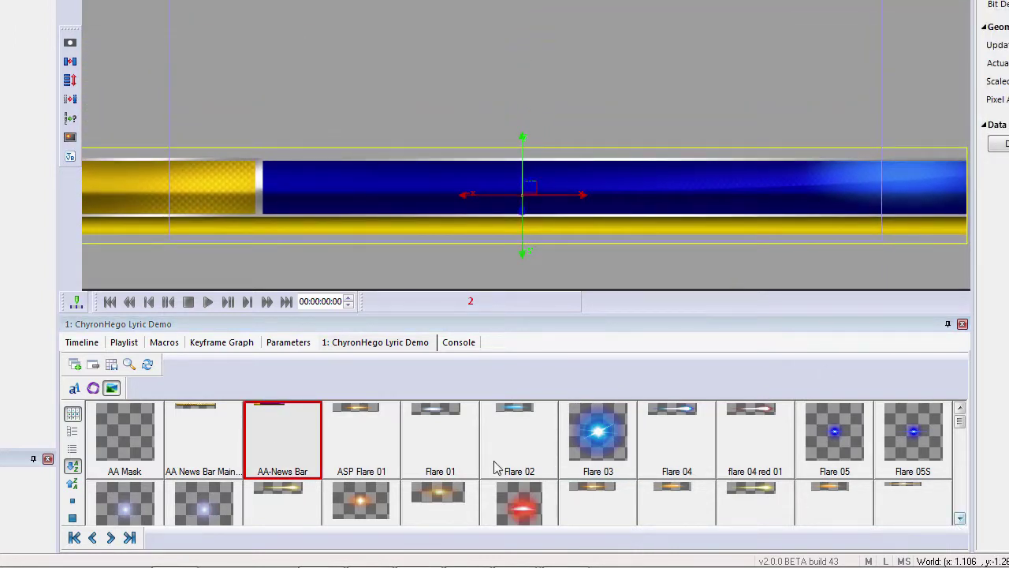
double_click(359, 440)
left_click_drag(563, 39, 556, 152)
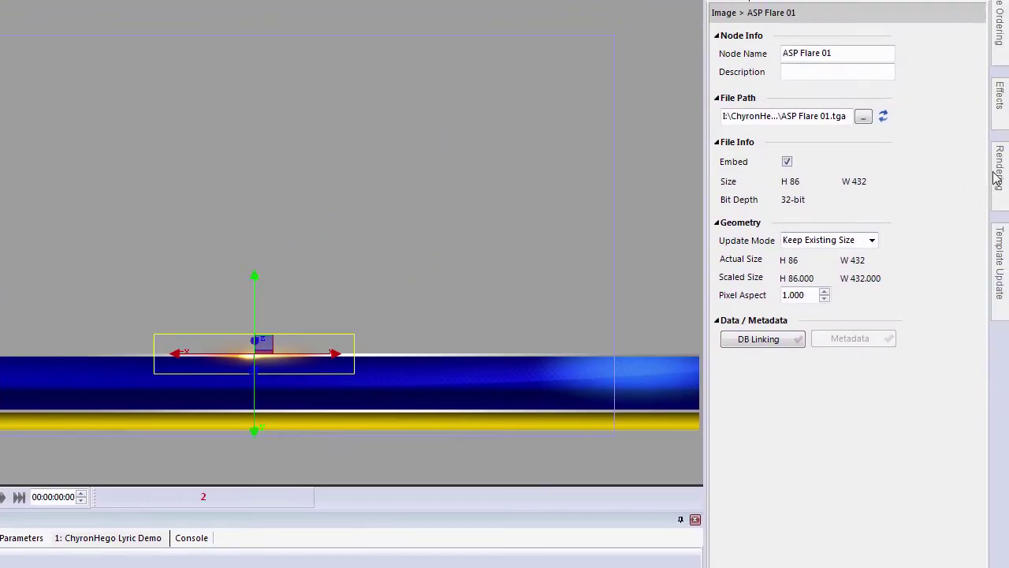
- Set ASP Flare 01's Rendering blending to Additive and return to the layer timeline
left_click(1008, 0)
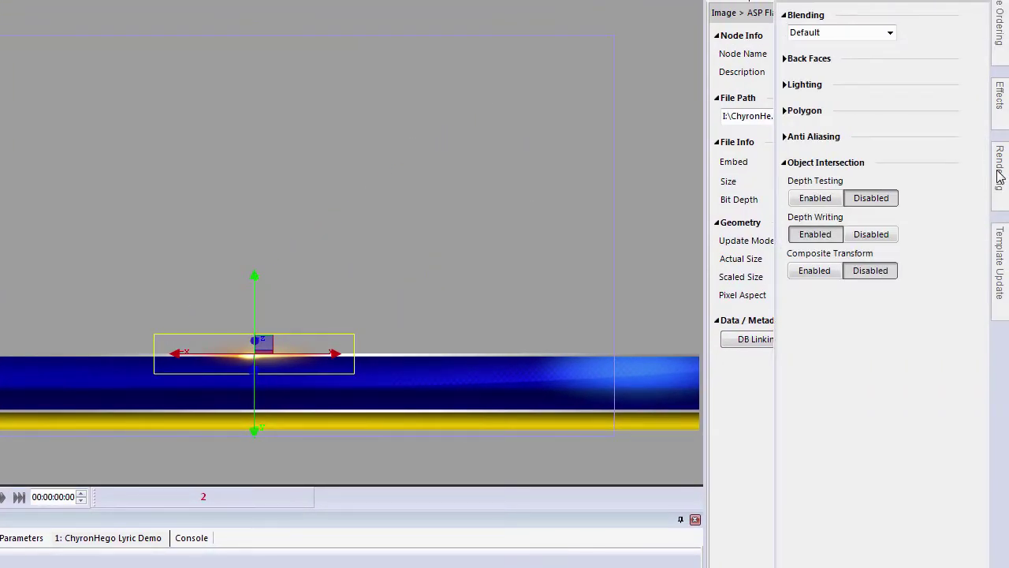
left_click(889, 33)
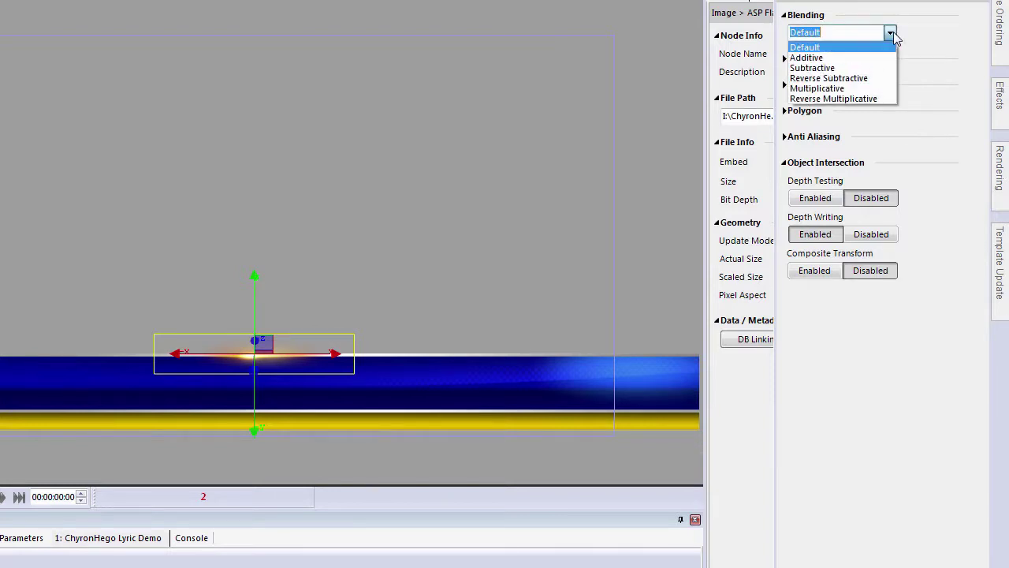
left_click(850, 55)
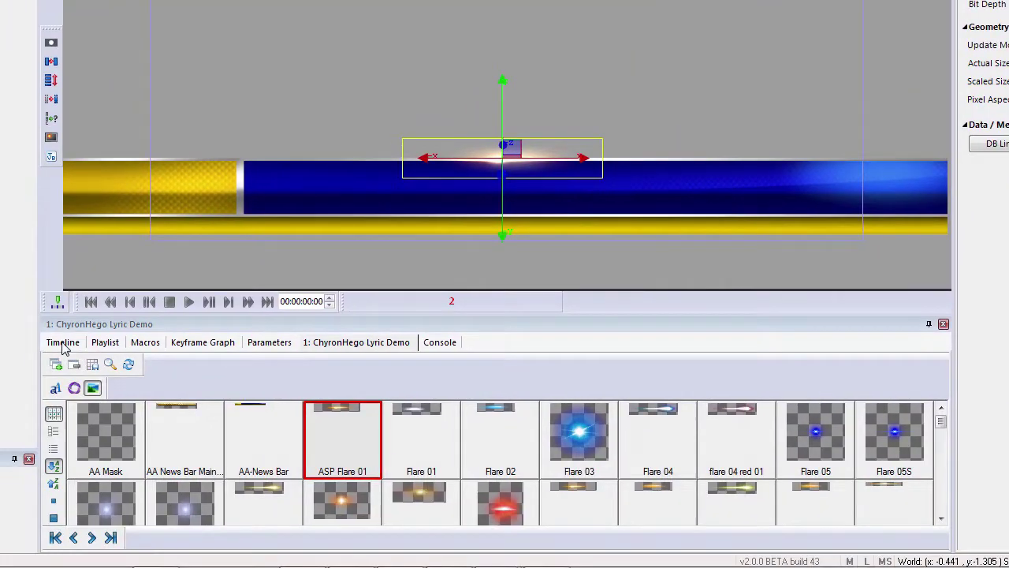
left_click(63, 343)
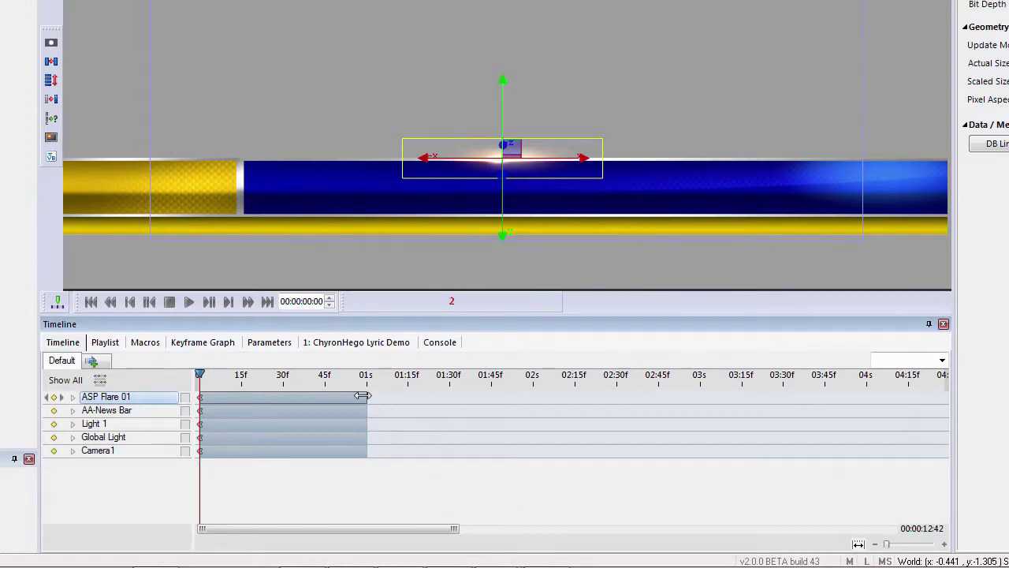
- Try Frames then Timecode ruler units, and extend ASP Flare 01's track to about 10 seconds
left_click_drag(460, 531, 853, 517)
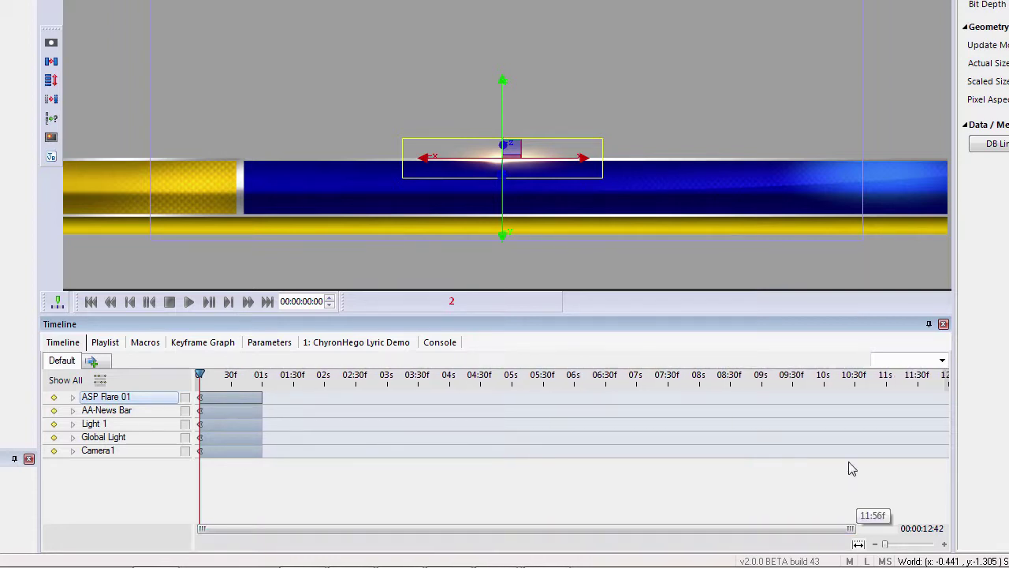
right_click(813, 381)
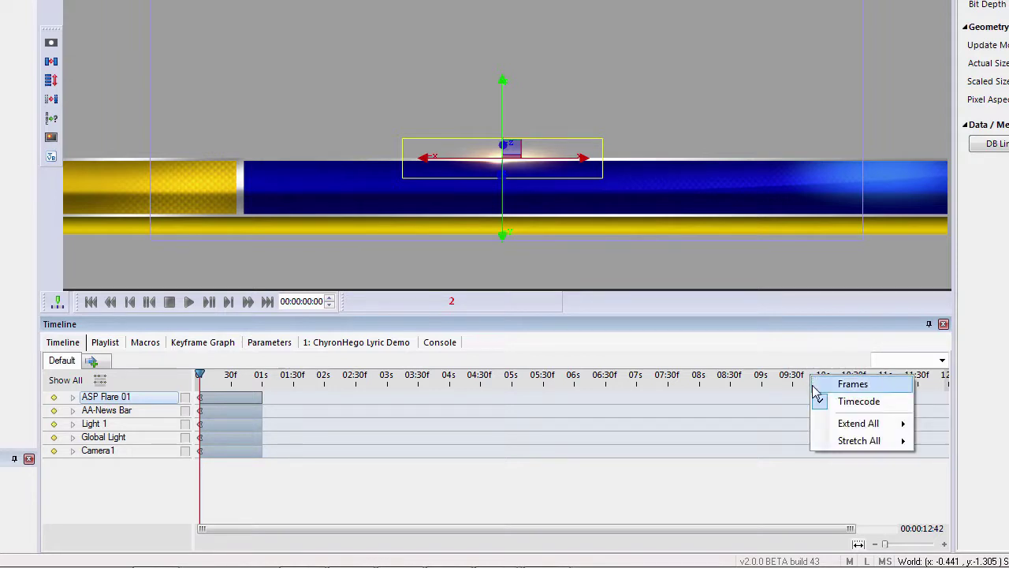
left_click(820, 385)
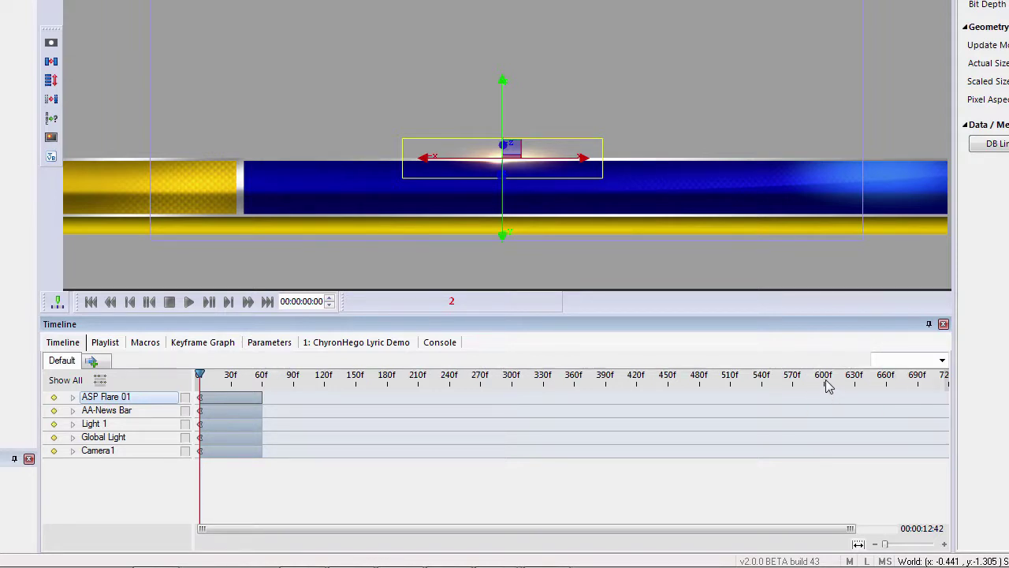
right_click(817, 381)
left_click(845, 404)
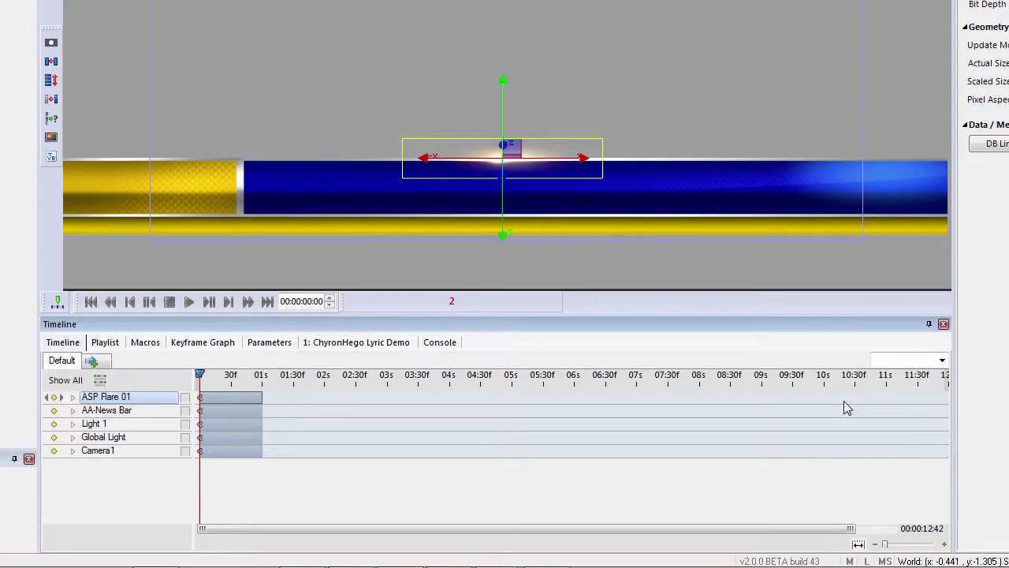
left_click_drag(262, 396, 822, 393)
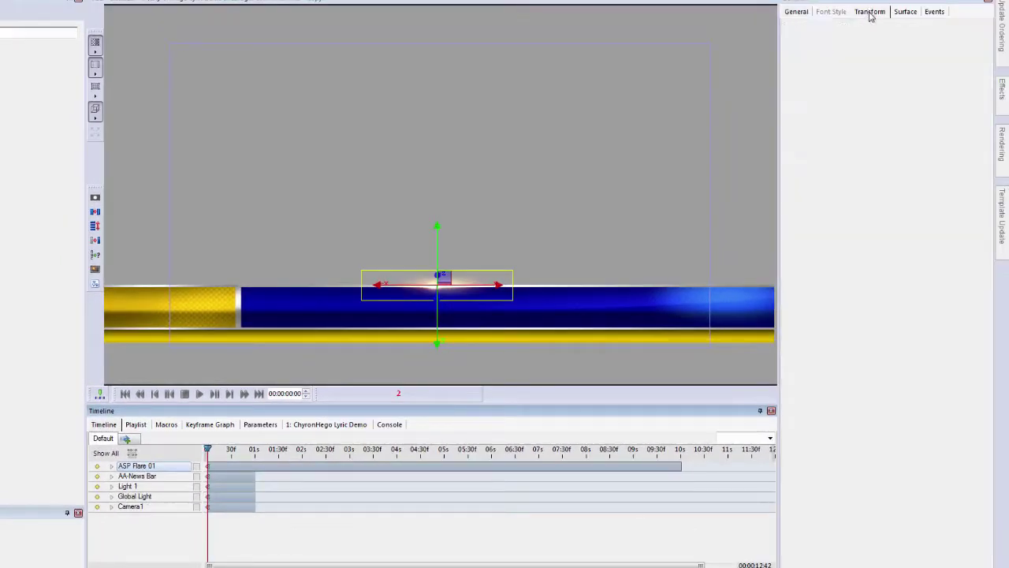
- Animate ASP Flare 01's Position X from -3.005 at frame 0 to about 2.915 at 9 seconds
left_click(870, 12)
left_click_drag(823, 104, 727, 112)
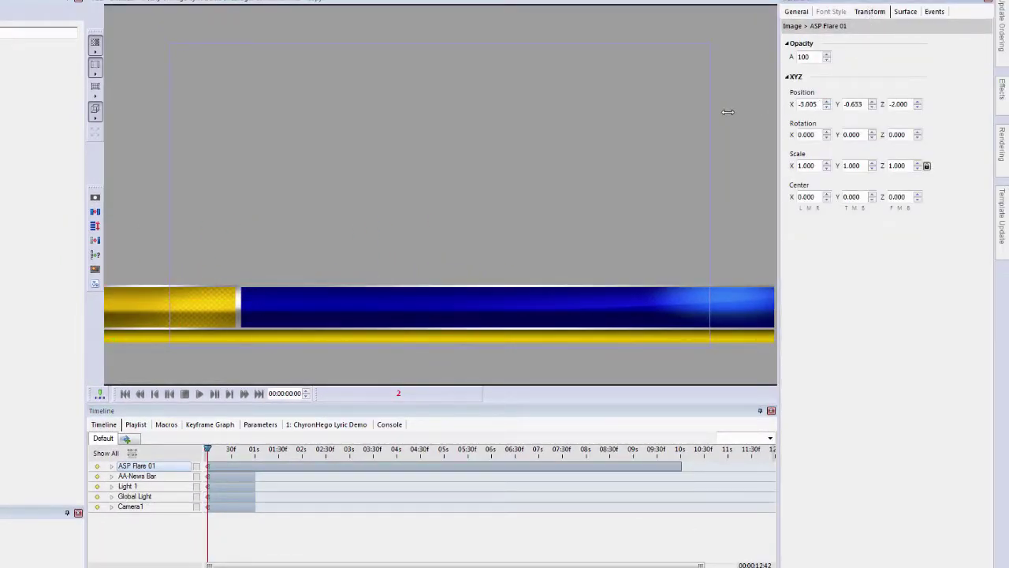
left_click(633, 450)
left_click_drag(806, 106, 982, 106)
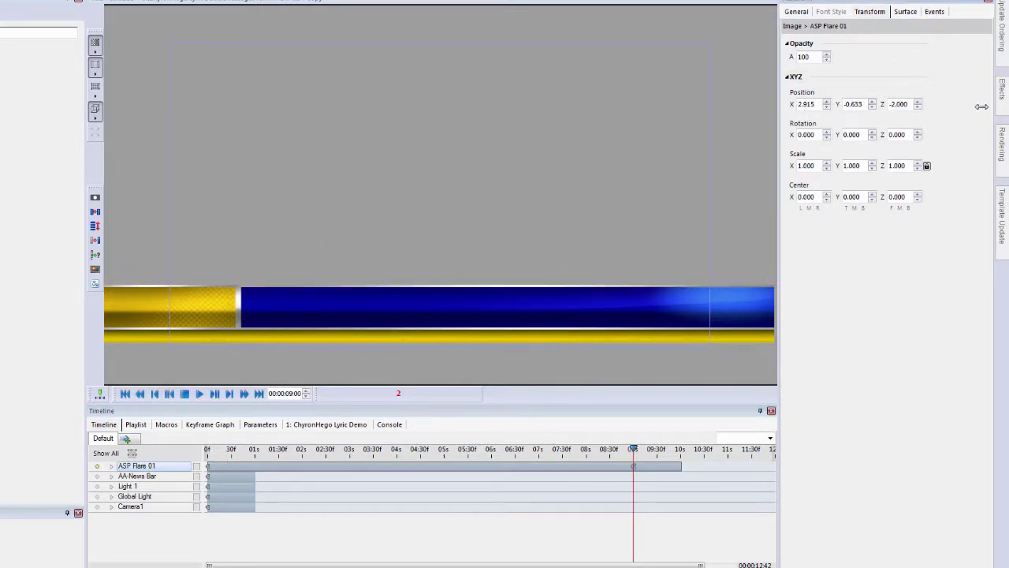
- Set the ASP Flare 01 track to Loop and scrub to preview the sweep
right_click(270, 473)
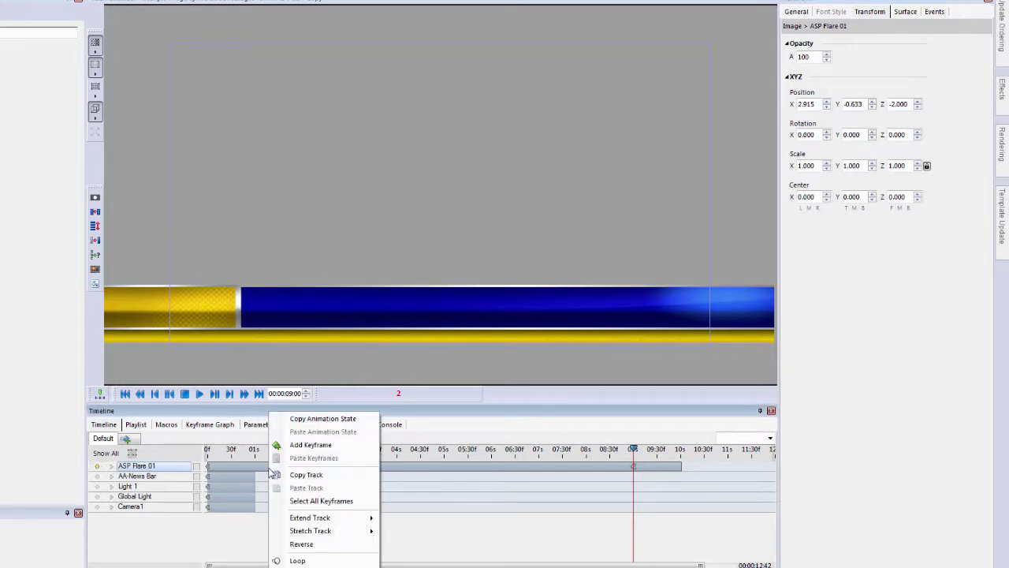
left_click(296, 561)
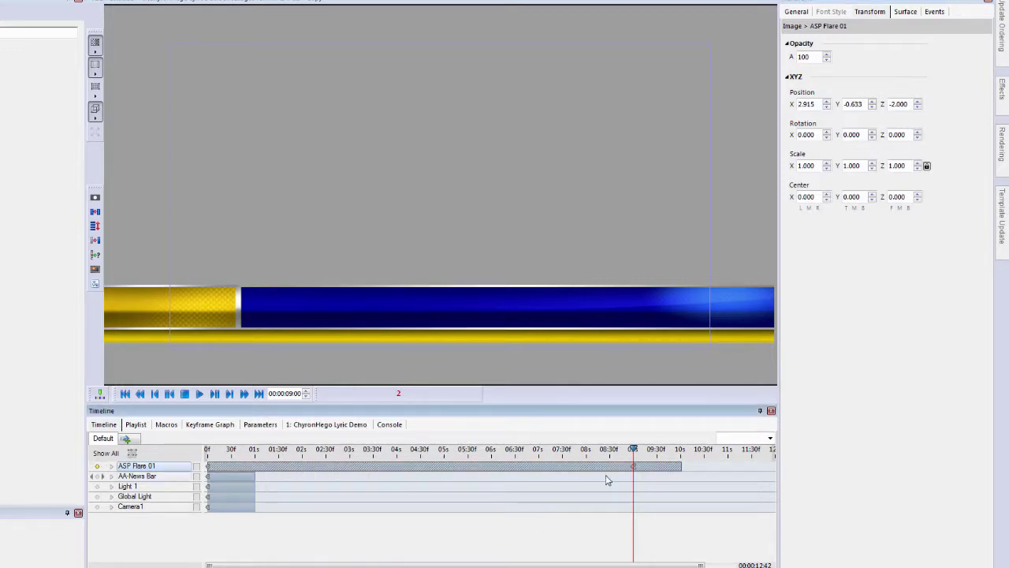
left_click_drag(635, 448, 431, 470)
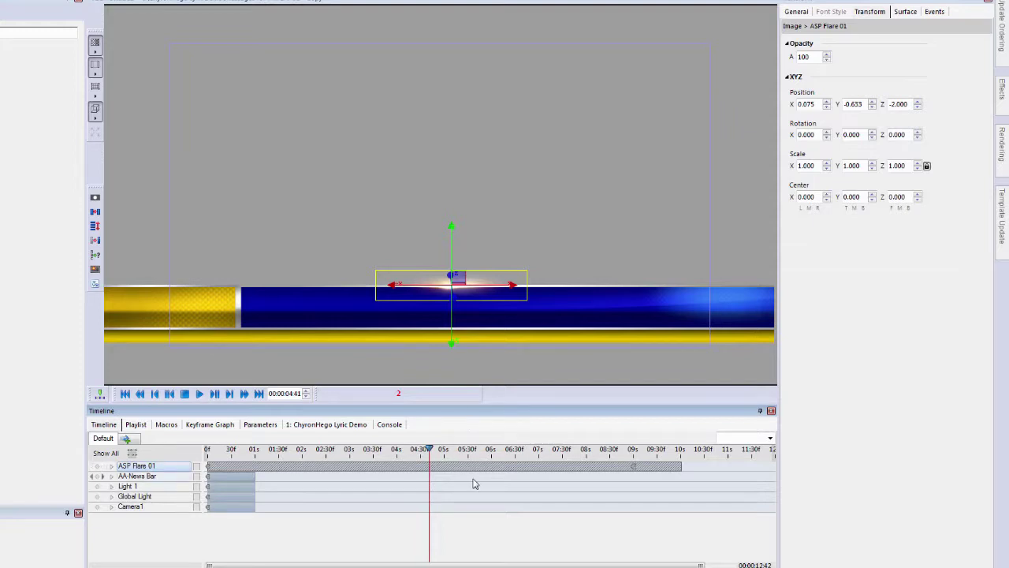
- Keyframe ASP Flare 01 at 04:41 with Scale X 3.780, then scrub to review
left_click(99, 468)
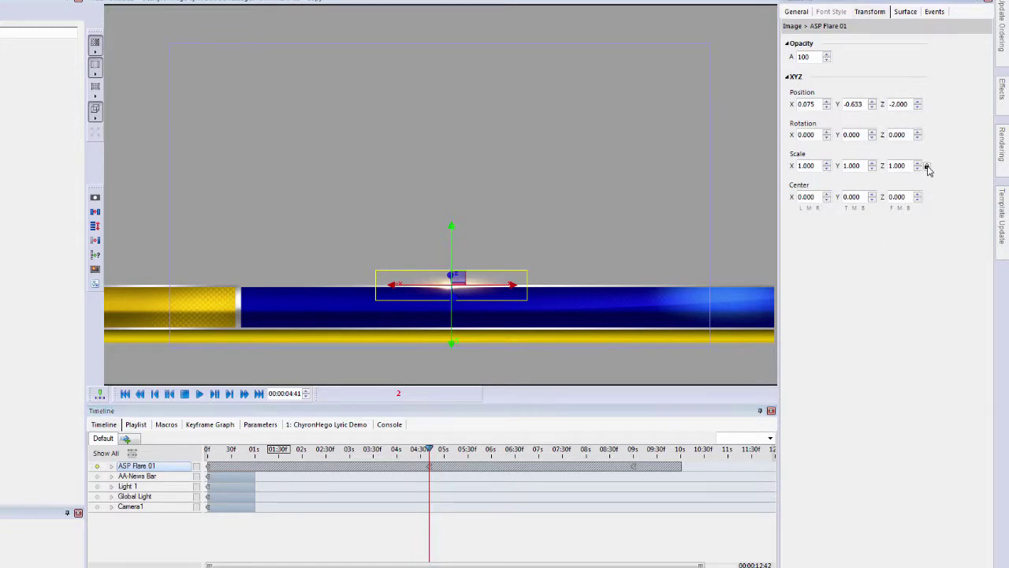
left_click_drag(804, 168, 886, 169)
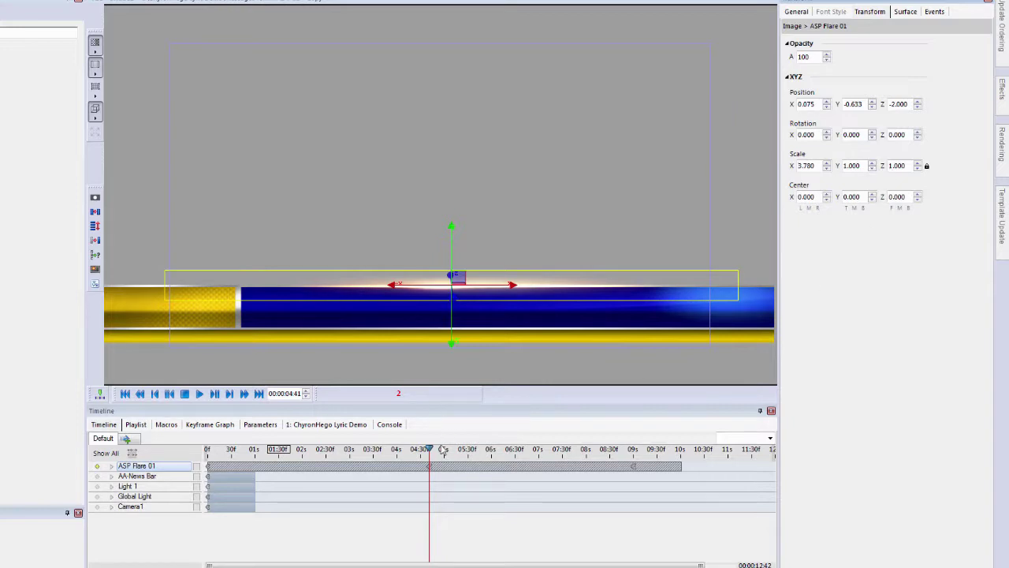
left_click_drag(429, 450, 667, 456)
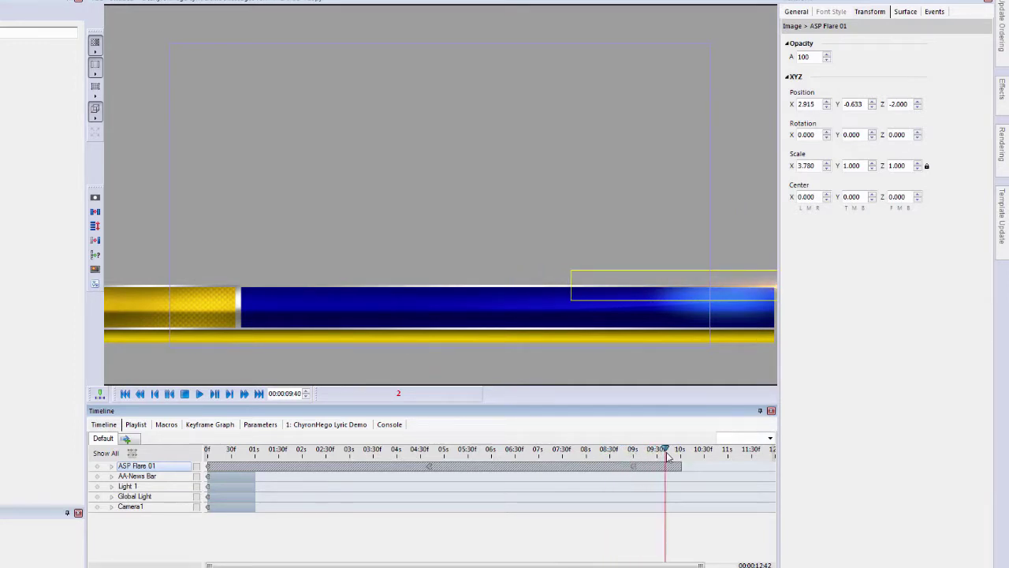
- Narrow the flare's Scale X again at 09:40, review it, and marquee-select its three keyframes
left_click_drag(818, 165, 758, 171)
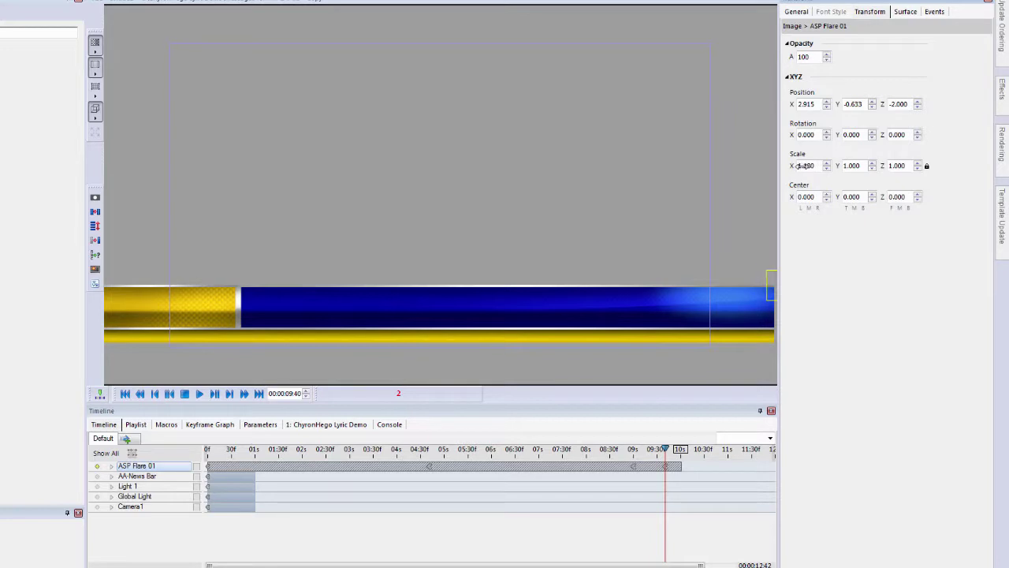
left_click_drag(667, 449, 348, 456)
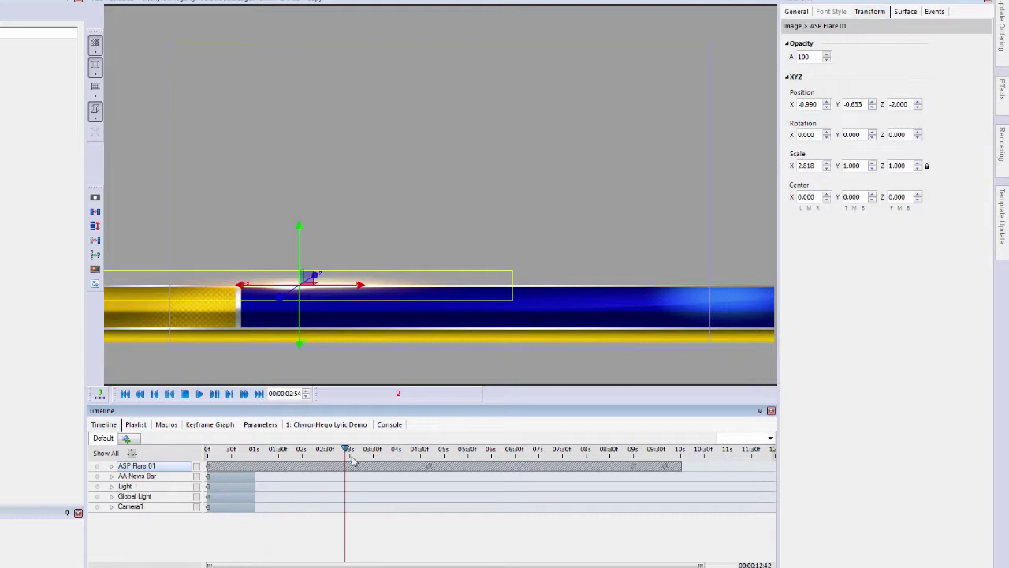
mouse_move(700, 564)
left_mouse_down()
mouse_move(459, 564)
mouse_move(720, 564)
mouse_move(707, 564)
left_mouse_up()
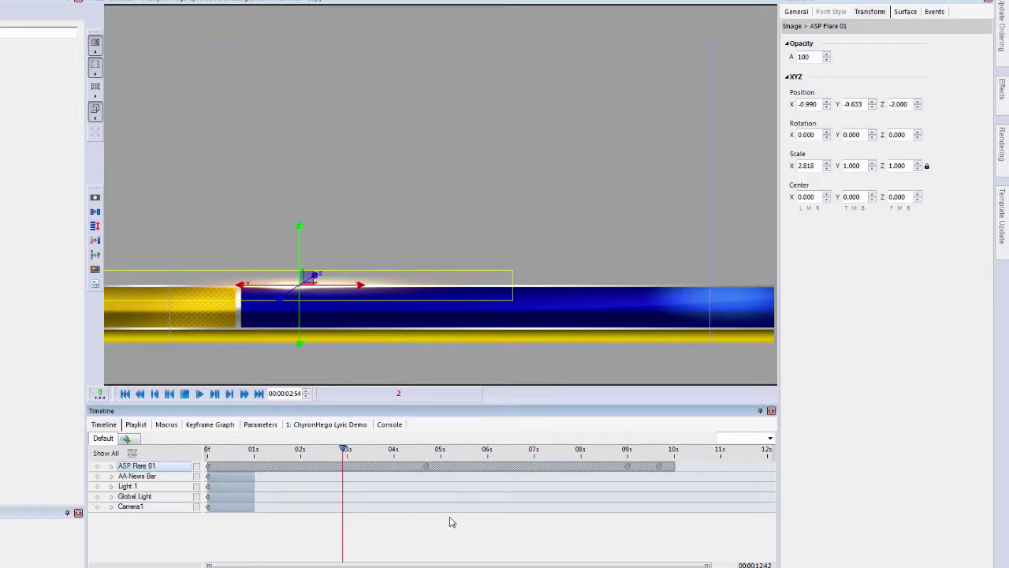
left_click_drag(313, 544, 595, 473)
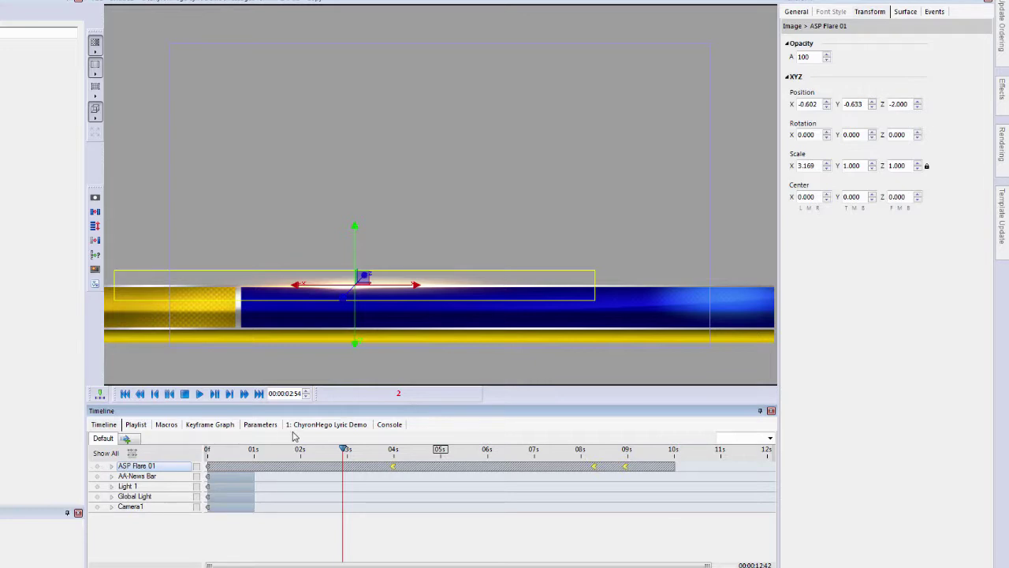
- Add Flare 14, extend its track to about 10 seconds, and move it onto the yellow bar
left_click(349, 426)
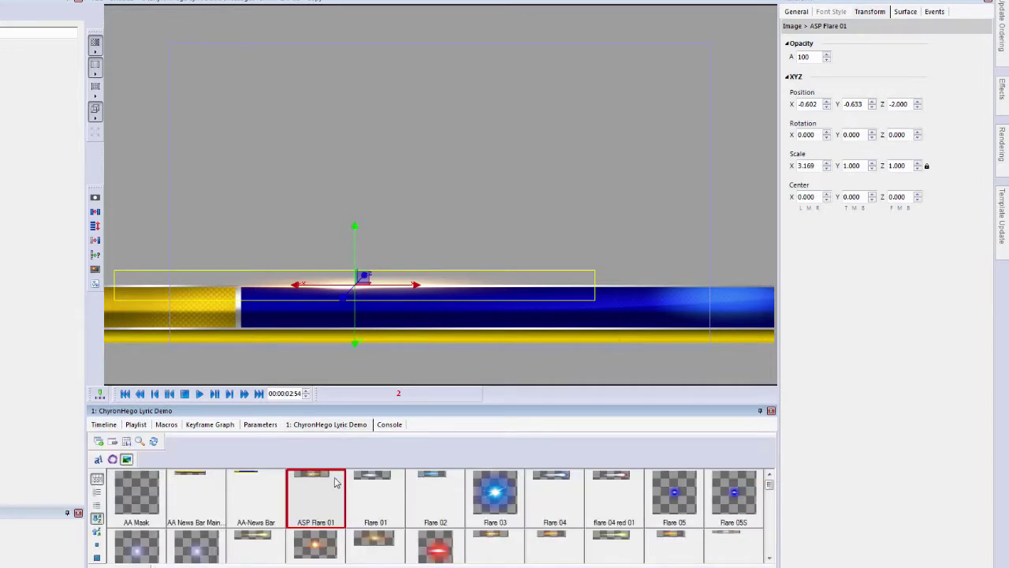
double_click(432, 553)
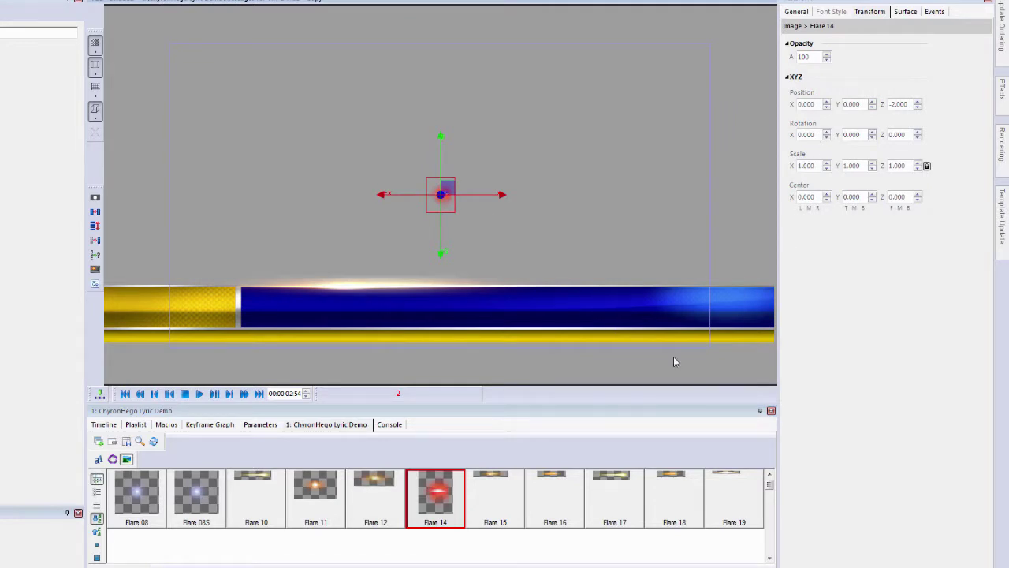
left_click(104, 424)
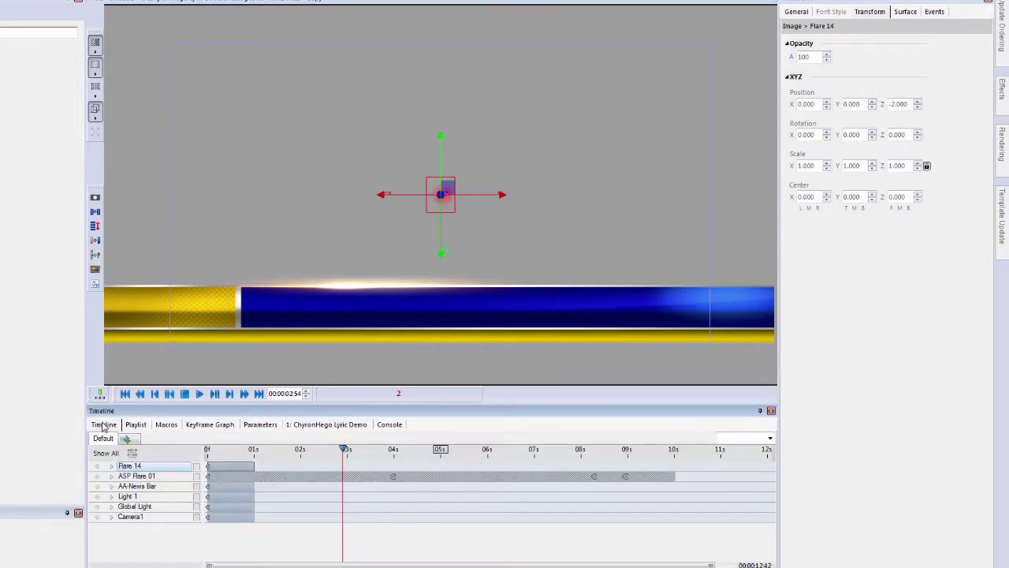
left_click_drag(342, 448, 231, 451)
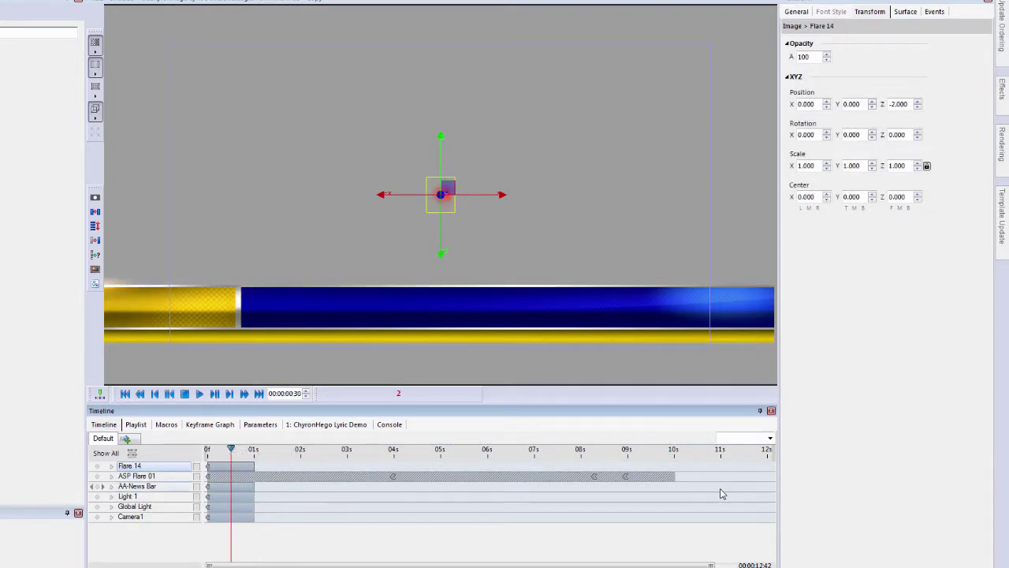
left_click_drag(252, 467, 715, 458)
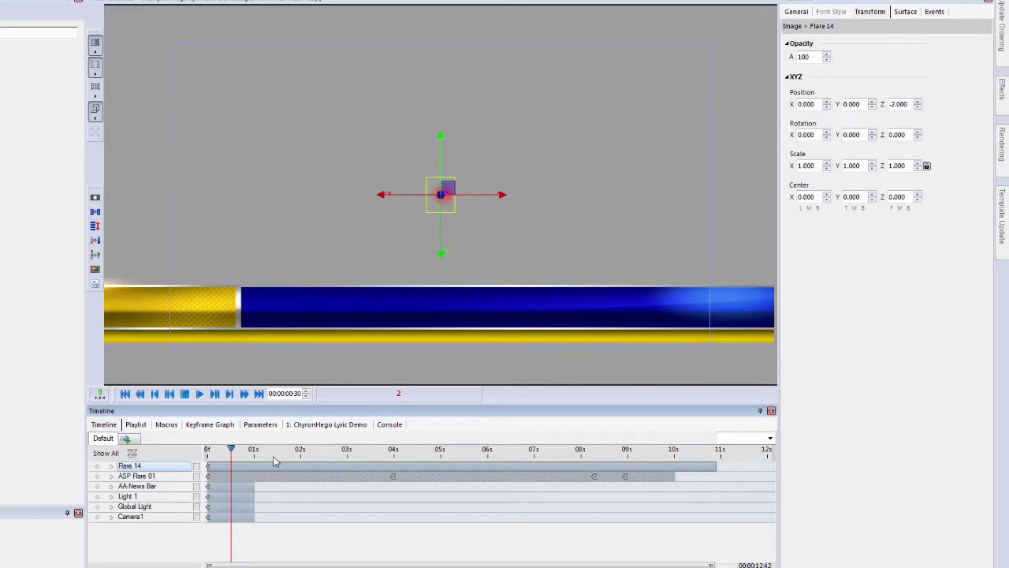
left_click_drag(231, 447, 187, 452)
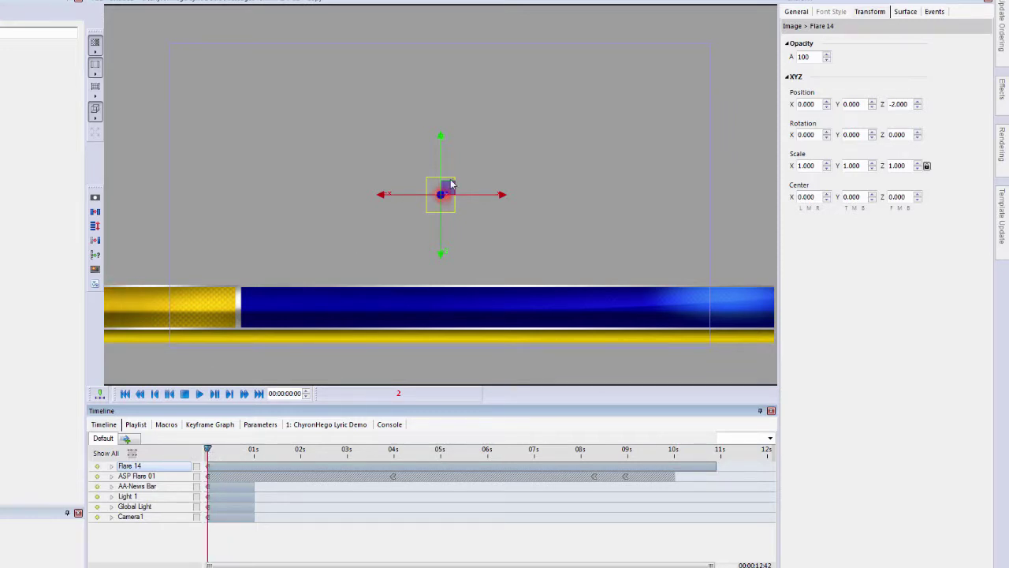
left_click_drag(451, 184, 429, 317)
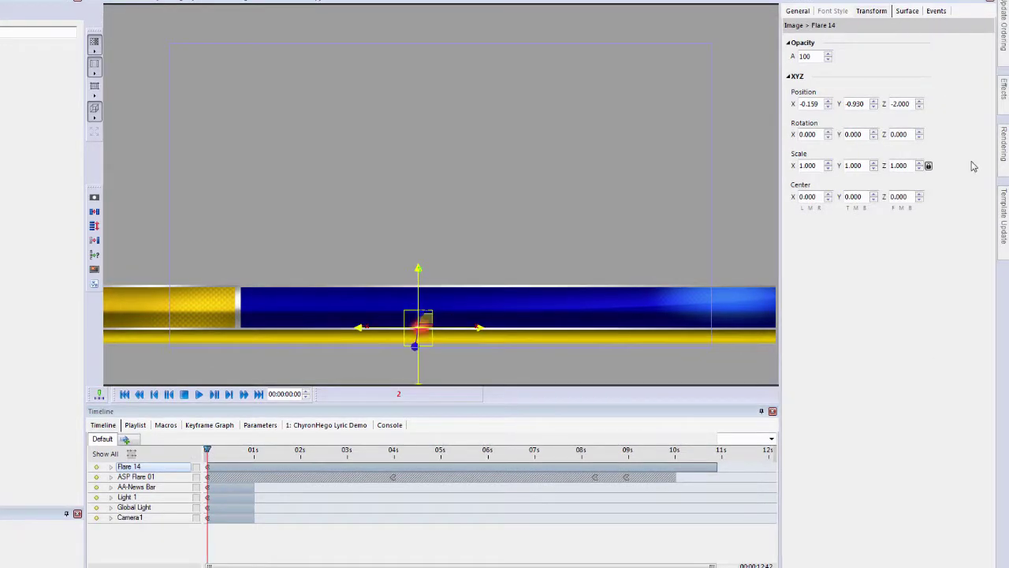
- Give Flare 14 Additive blending, Scale 6.660 by 0.520, and Position X -3.099
left_click(1004, 145)
left_click(898, 43)
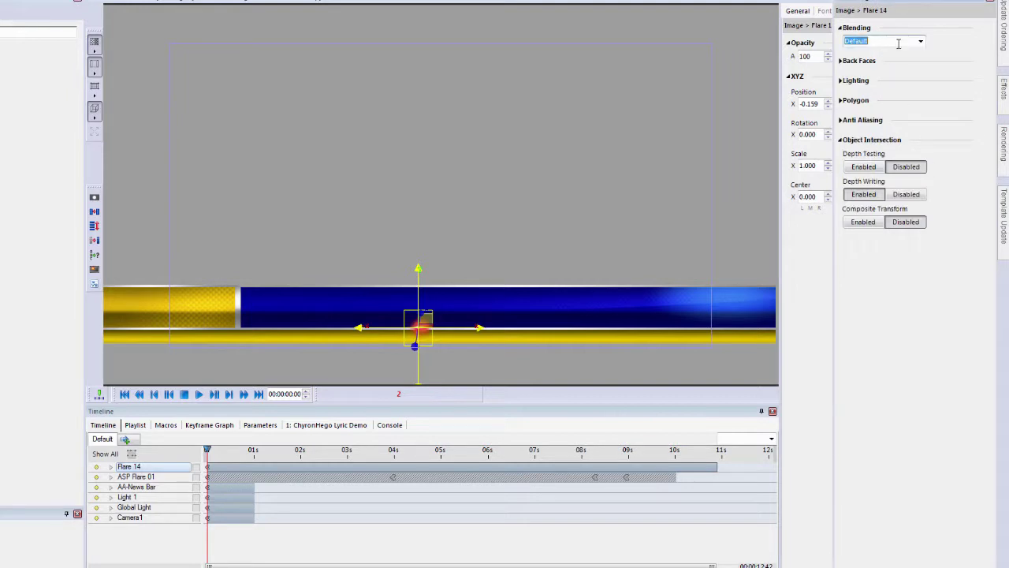
left_click(923, 43)
left_click(859, 59)
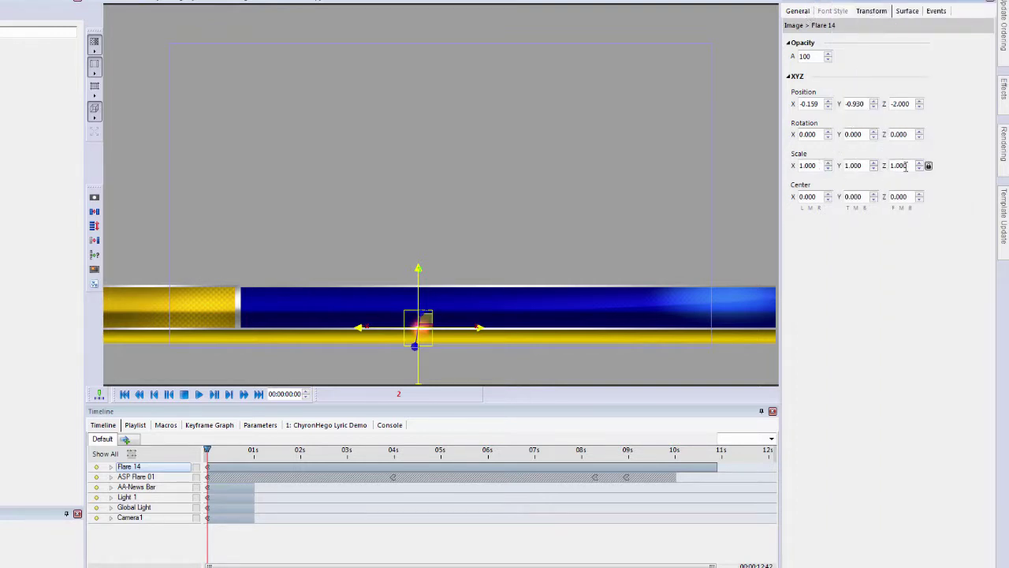
left_click_drag(810, 166, 956, 170)
left_click_drag(861, 166, 845, 166)
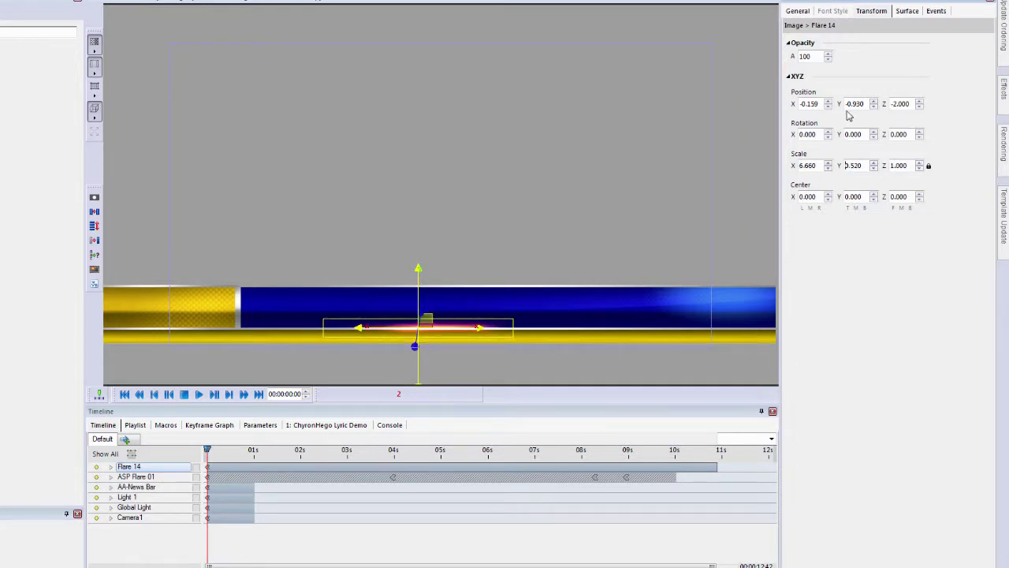
left_click_drag(821, 108, 732, 121)
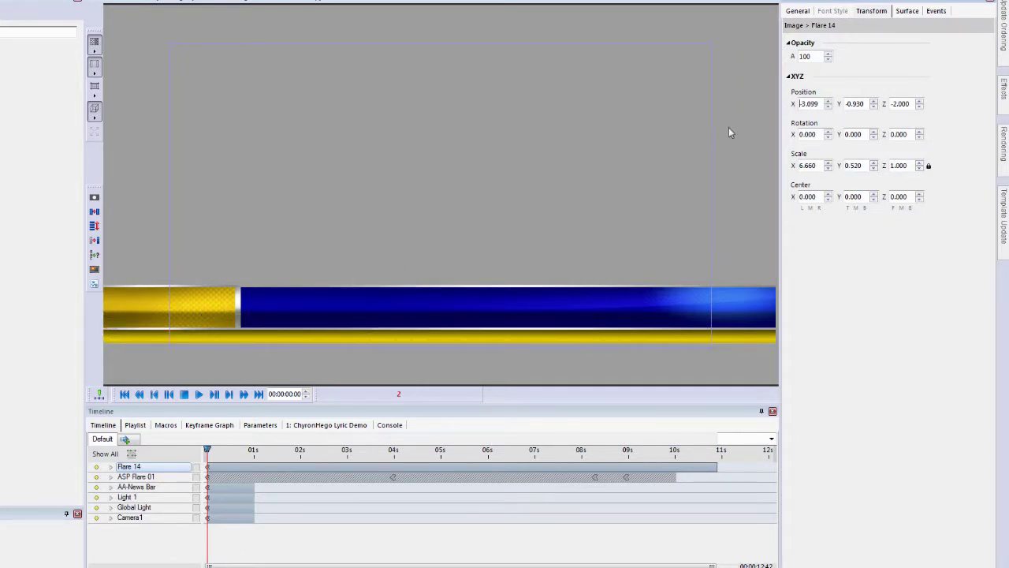
- At 07:16 keyframe Flare 14 at Position X 2.155 and set its track to Loop
left_click(548, 455)
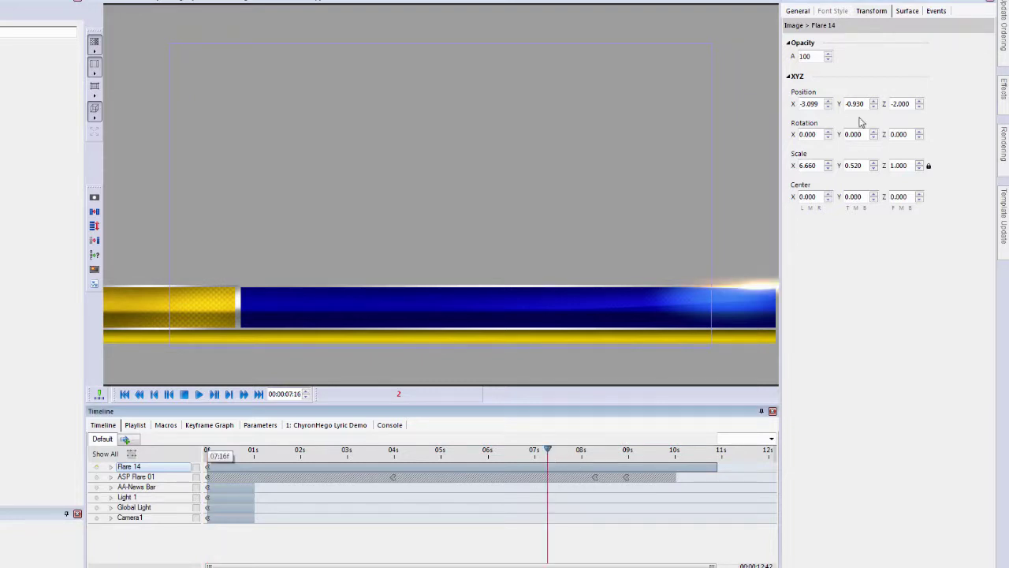
left_click_drag(804, 106, 985, 114)
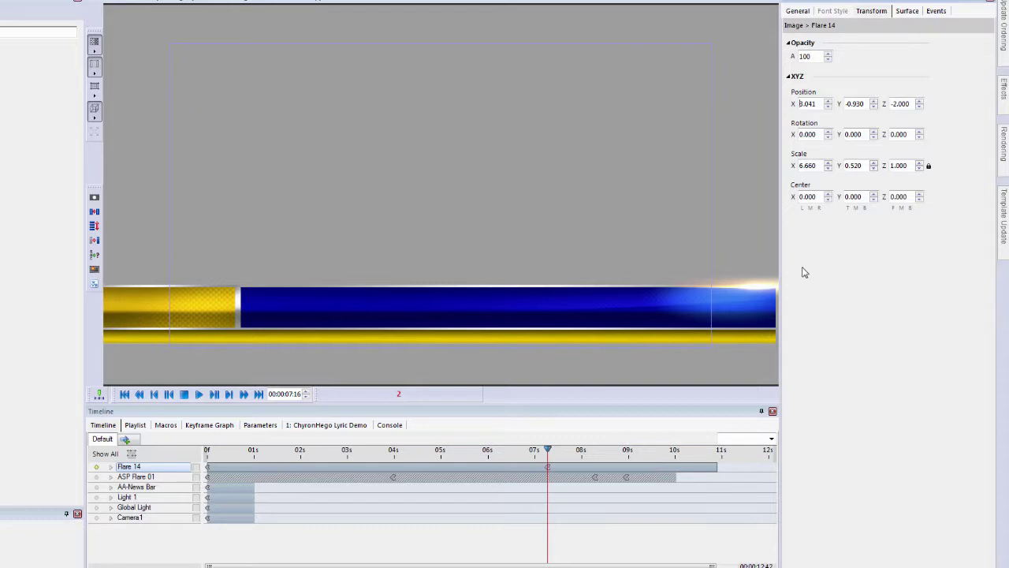
right_click(640, 468)
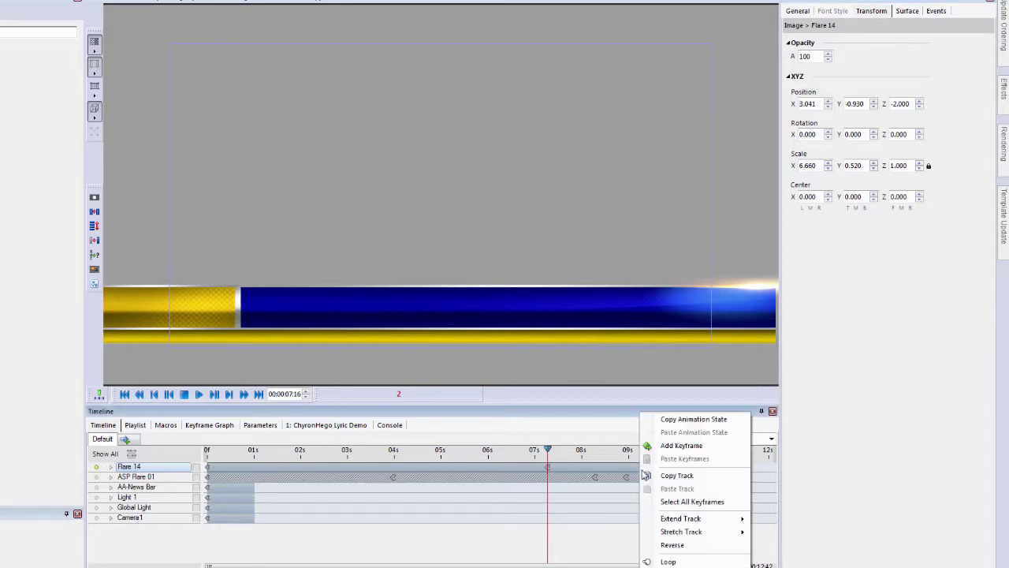
left_click(677, 561)
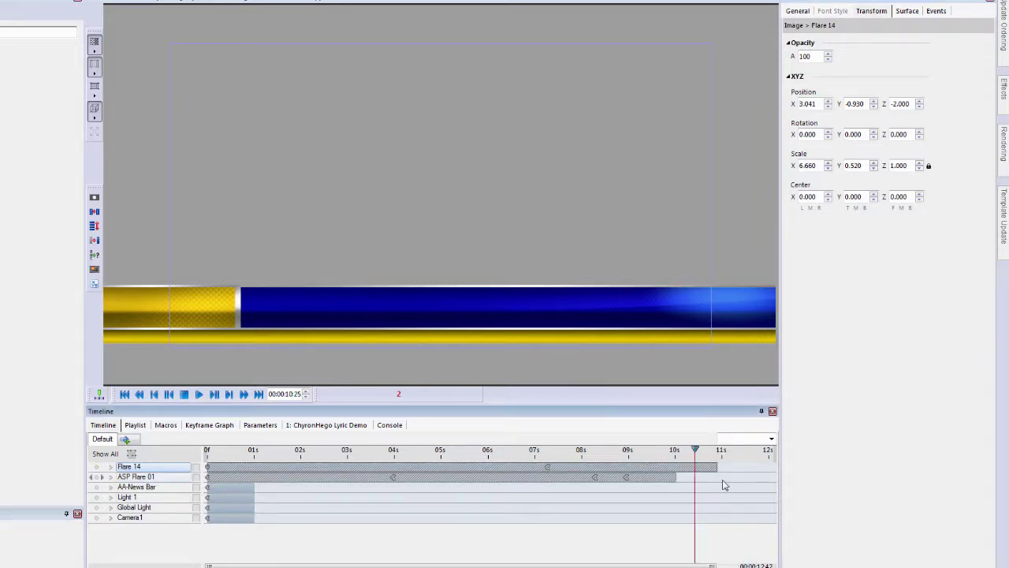
- Trim Flare 14's clip to about 6 seconds, keeping ASP Flare 01 at 10 seconds, and preview
left_click_drag(697, 450, 408, 484)
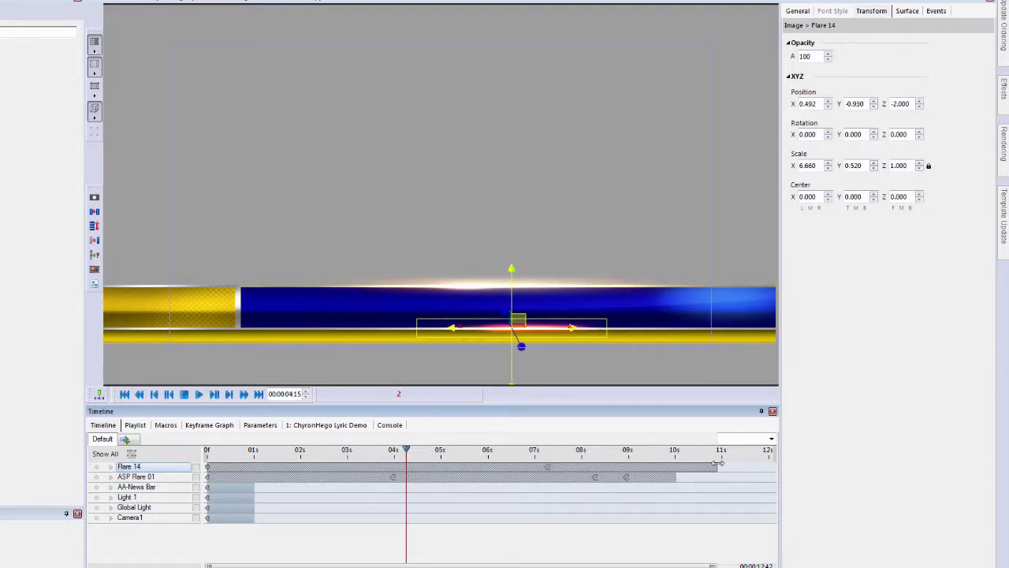
left_click_drag(717, 466, 688, 476)
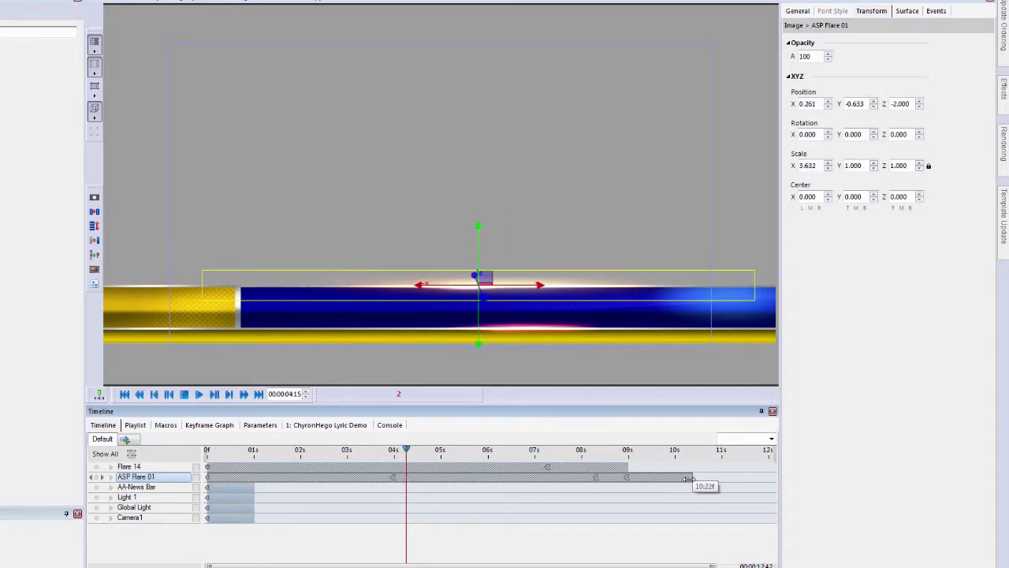
left_click(616, 467)
left_click_drag(616, 467, 495, 467)
left_click_drag(407, 447, 189, 467)
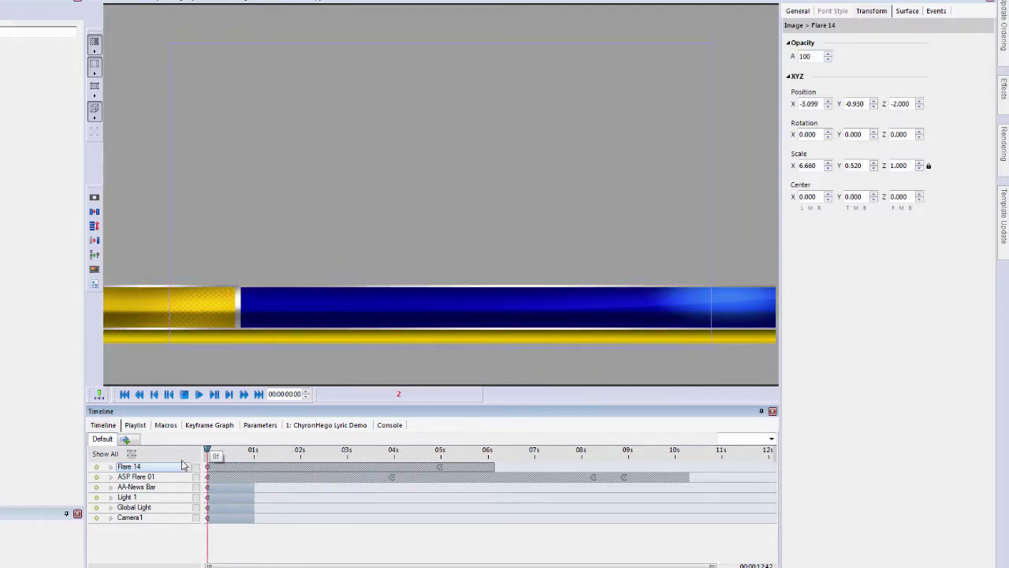
- Step through the flare keyframes, expand ASP Flare 01's property tracks, and show the Keyframe Graph
left_click(102, 468)
left_click(93, 467)
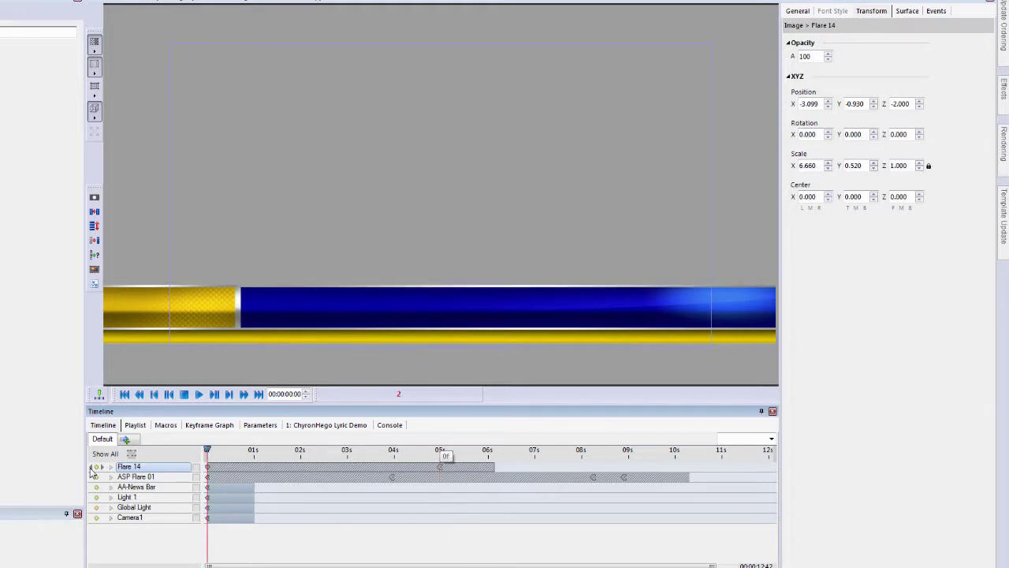
left_click(101, 477)
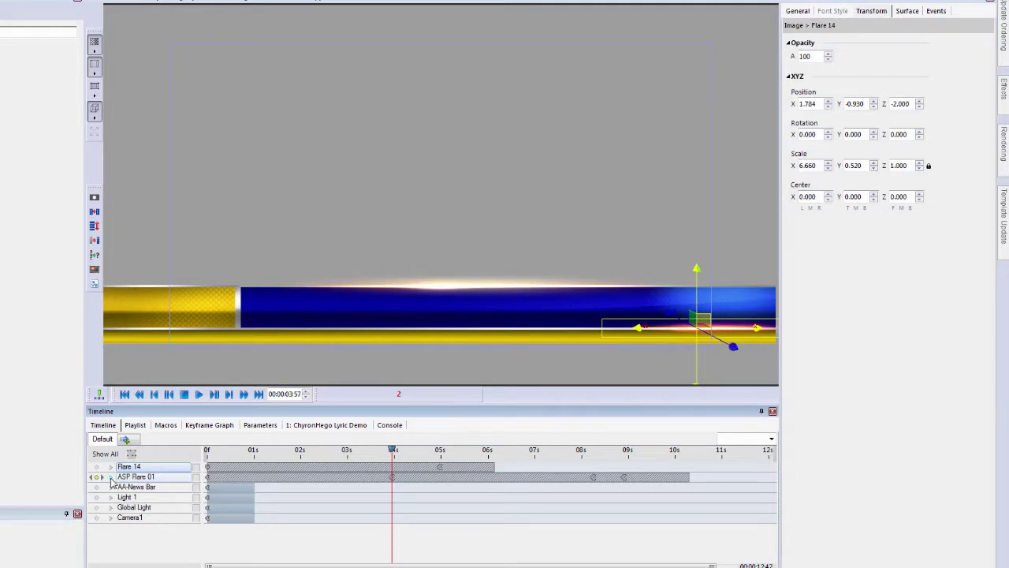
left_click(112, 478)
scroll(456, 501, "up", 2)
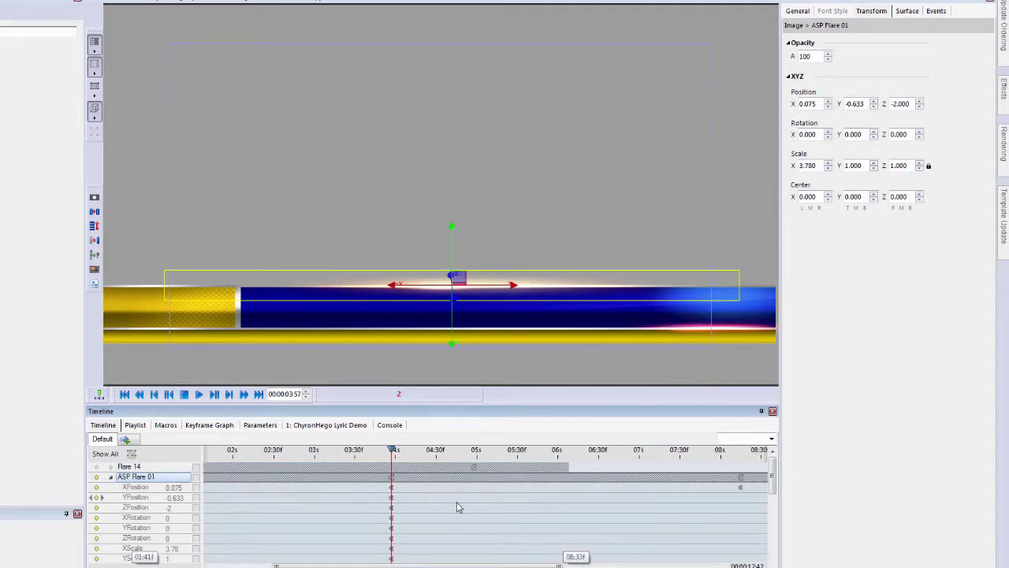
scroll(456, 502, "down", 2)
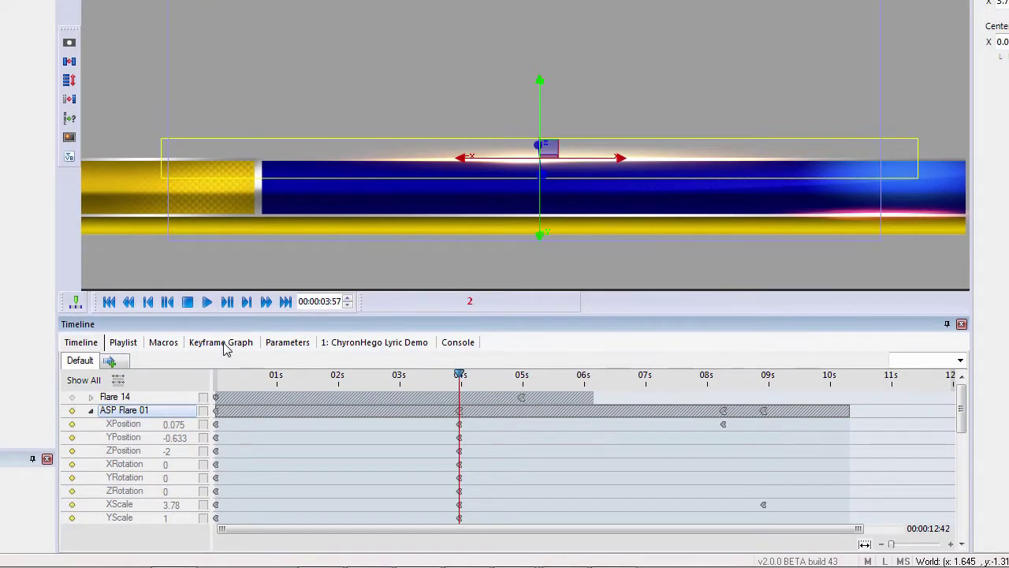
left_click(221, 342)
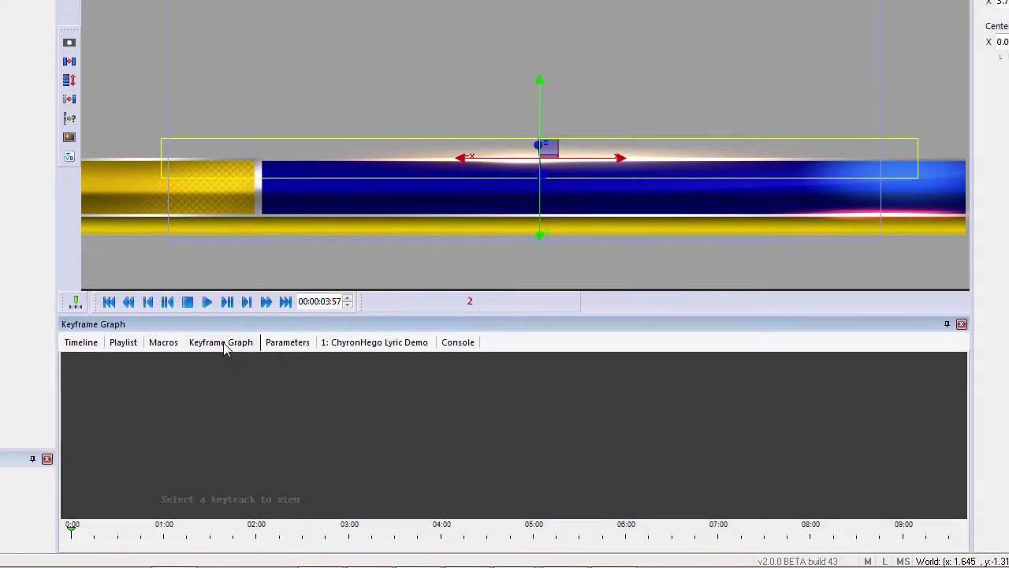
- Graph ASP Flare 01's XPosition curve in the Keyframe Graph
right_click(226, 461)
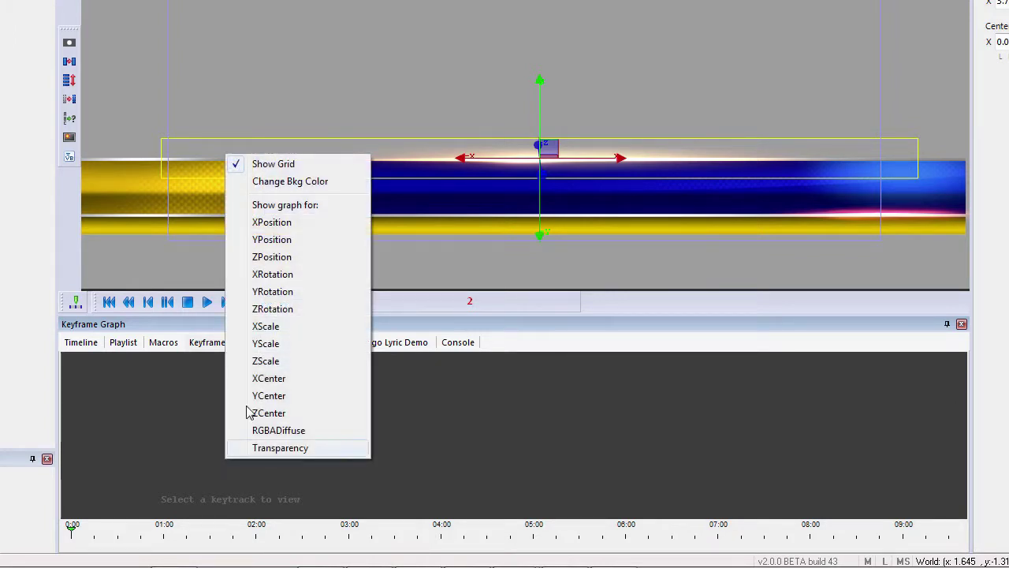
left_click(270, 222)
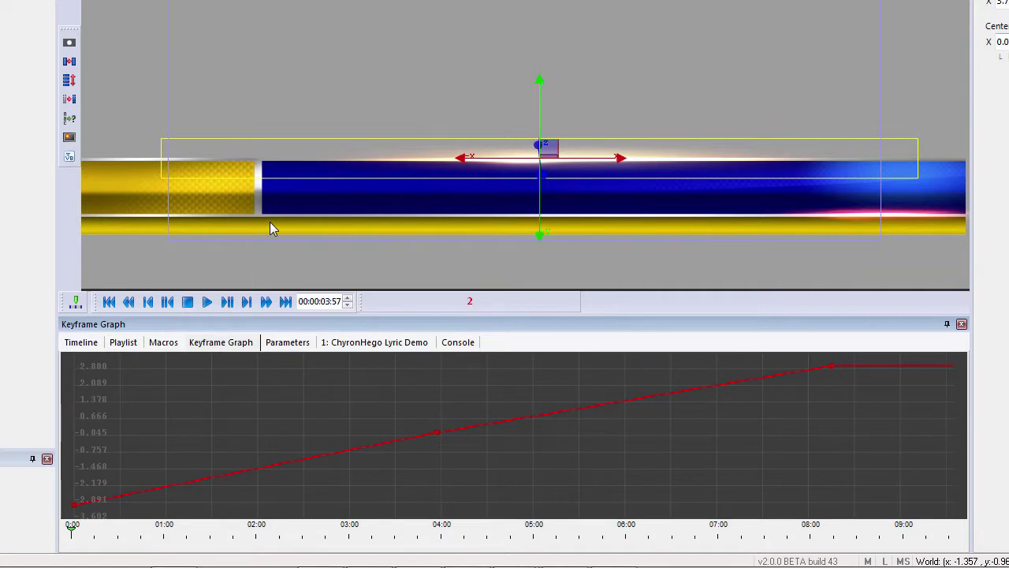
left_click(85, 346)
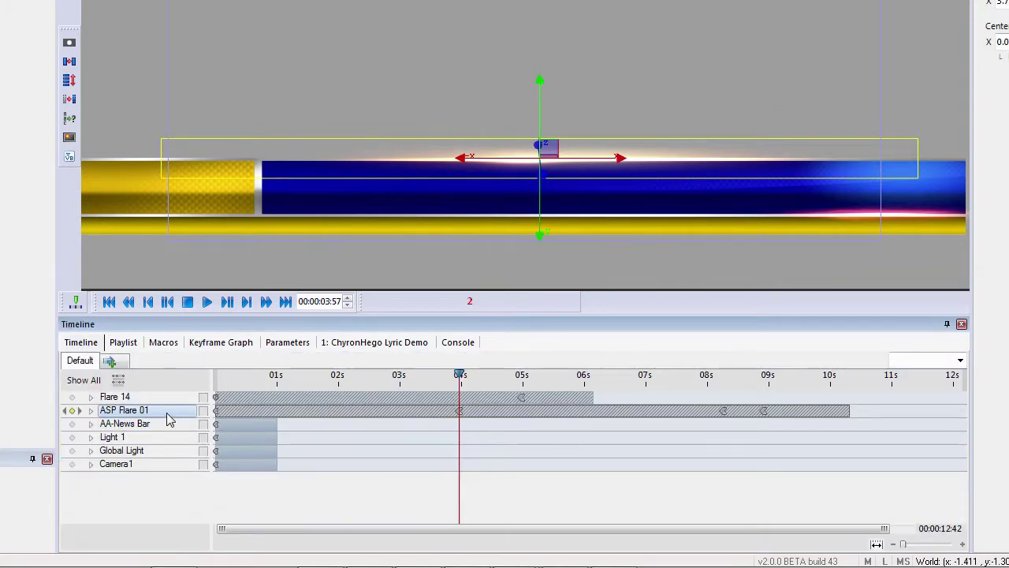
left_click(221, 342)
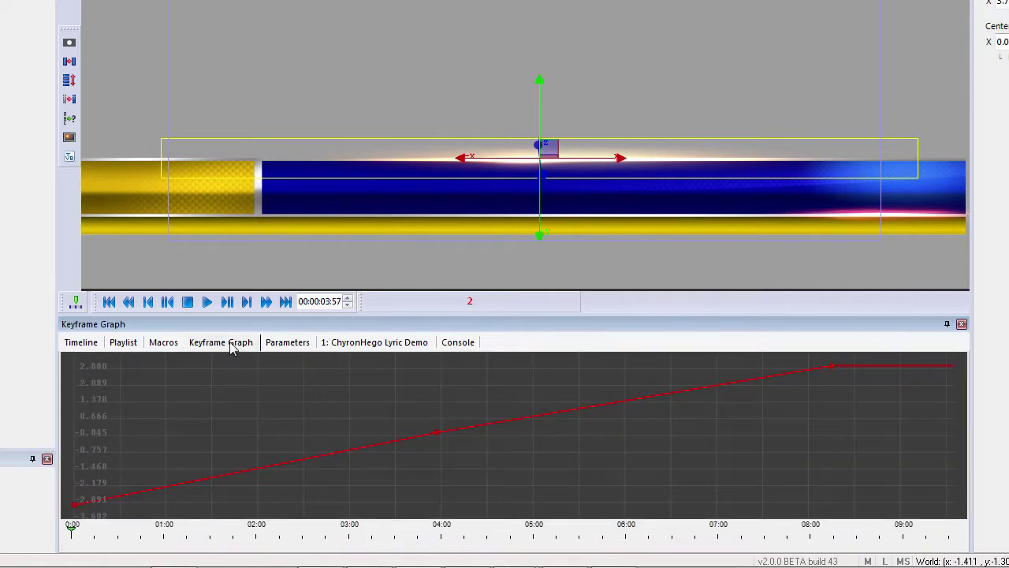
- Set the middle (03:57) and first XPosition keyframes to Spline interpolation
right_click(438, 438)
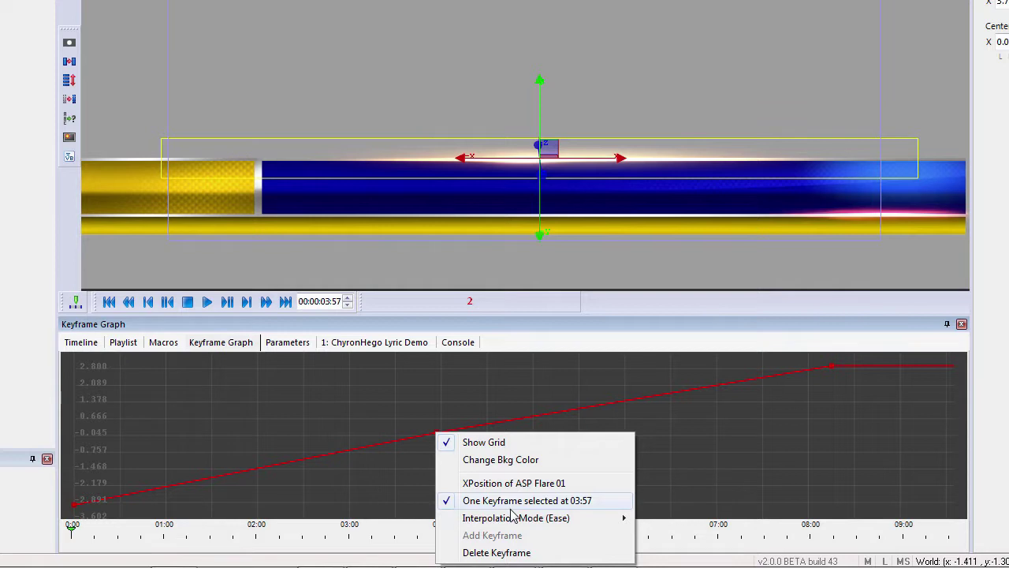
mouse_move(513, 517)
left_click(683, 484)
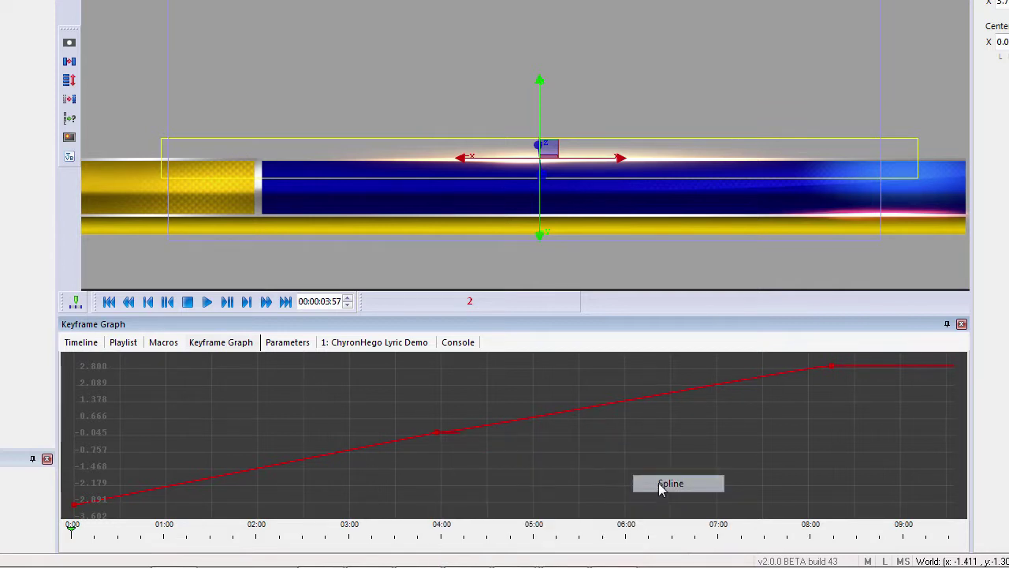
right_click(74, 506)
mouse_move(148, 460)
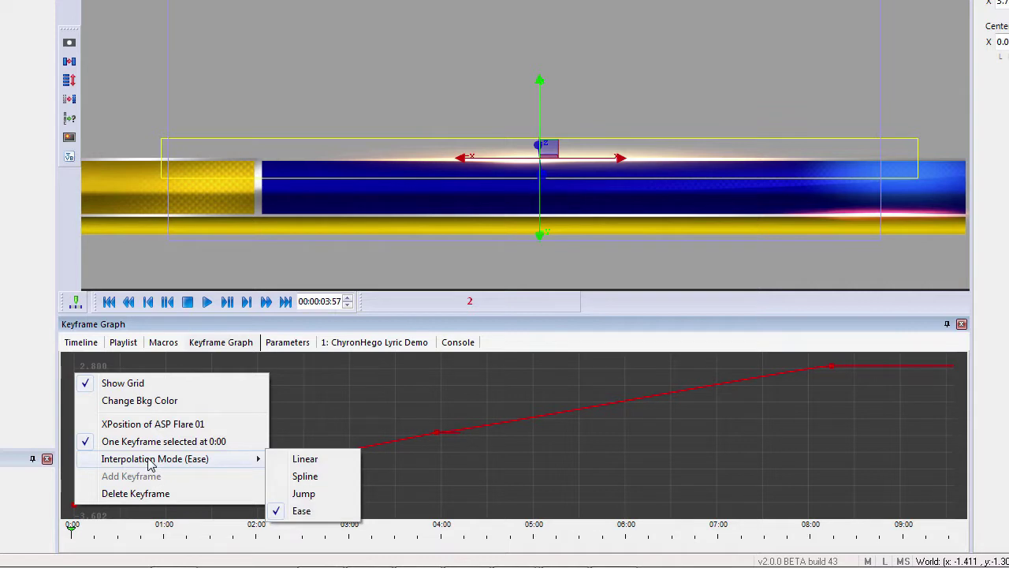
left_click(320, 478)
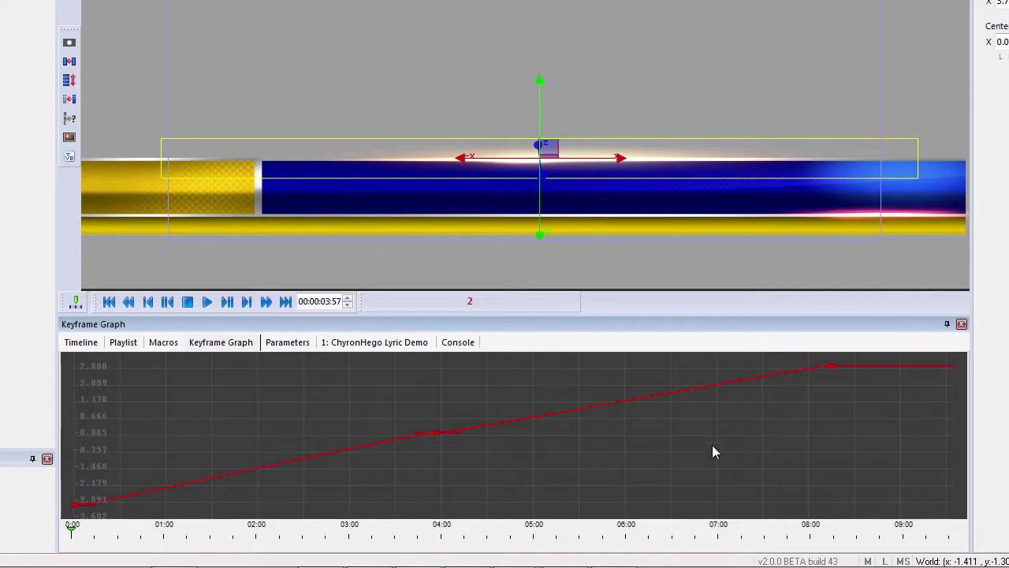
right_click(830, 373)
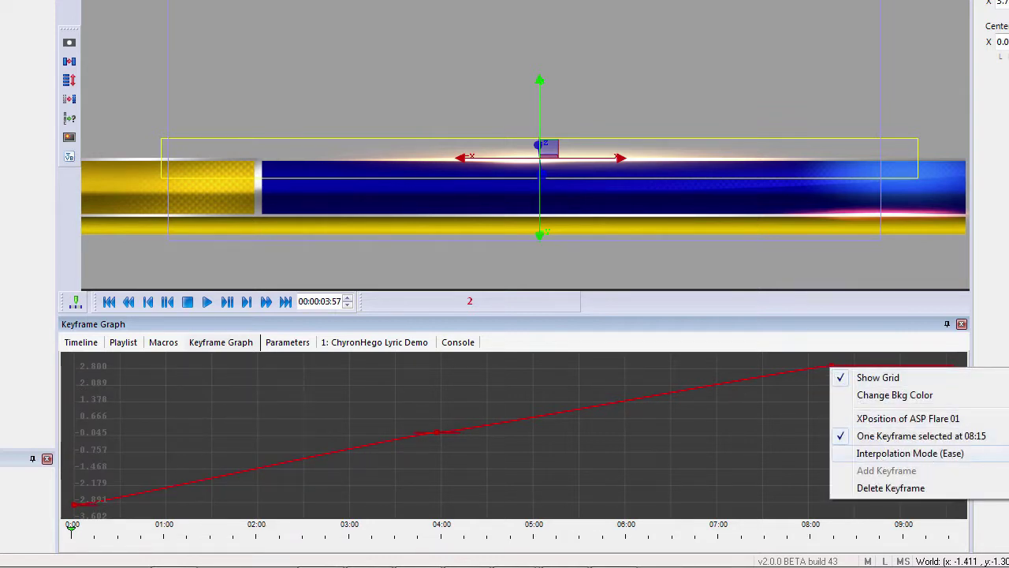
key("Escape")
- Ease the curve into the 08:15 keyframe and out of the first, then preview the flare motion
left_click_drag(812, 370, 666, 369)
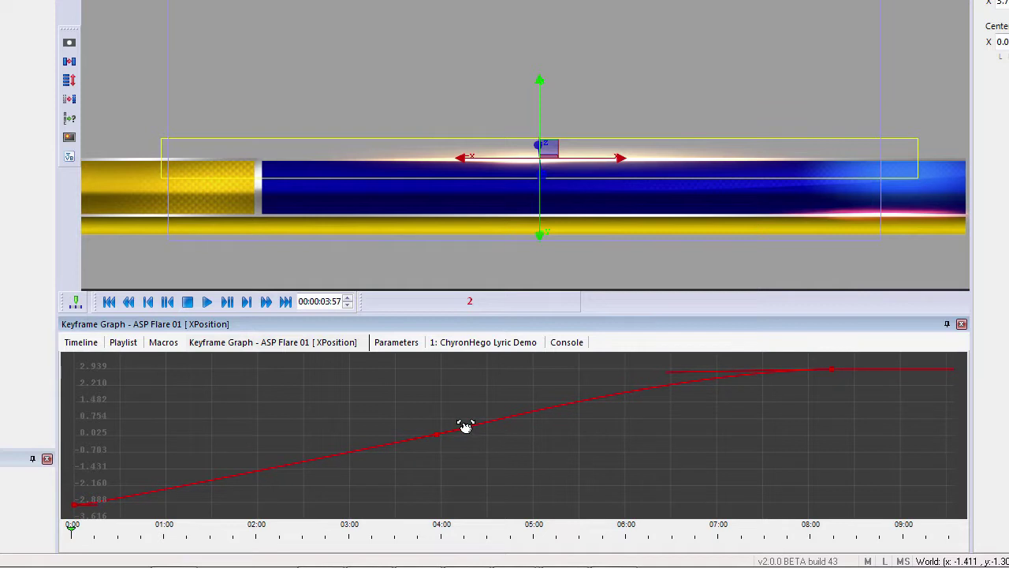
left_click_drag(94, 504, 257, 505)
left_click(81, 342)
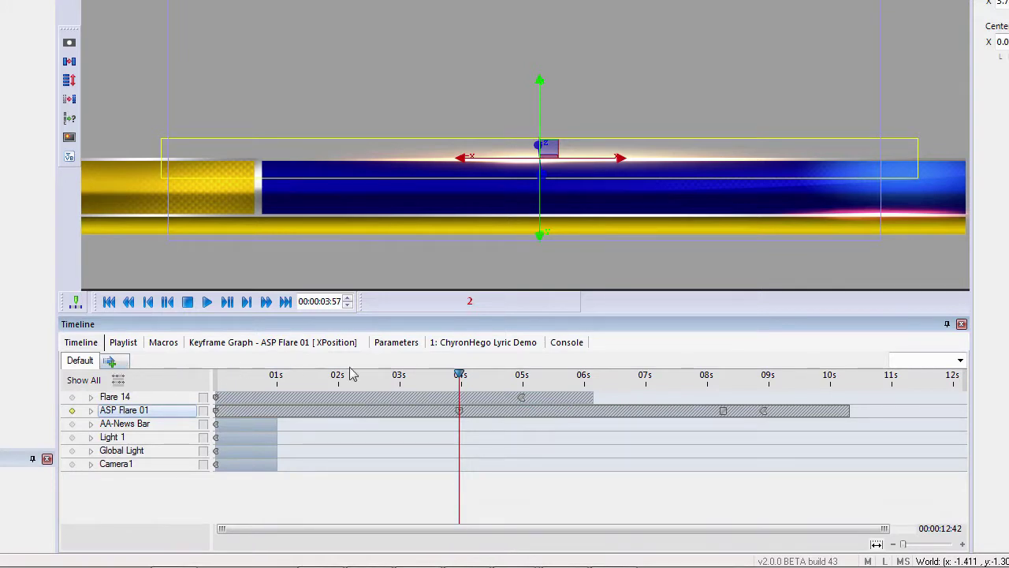
left_click_drag(458, 371, 236, 390)
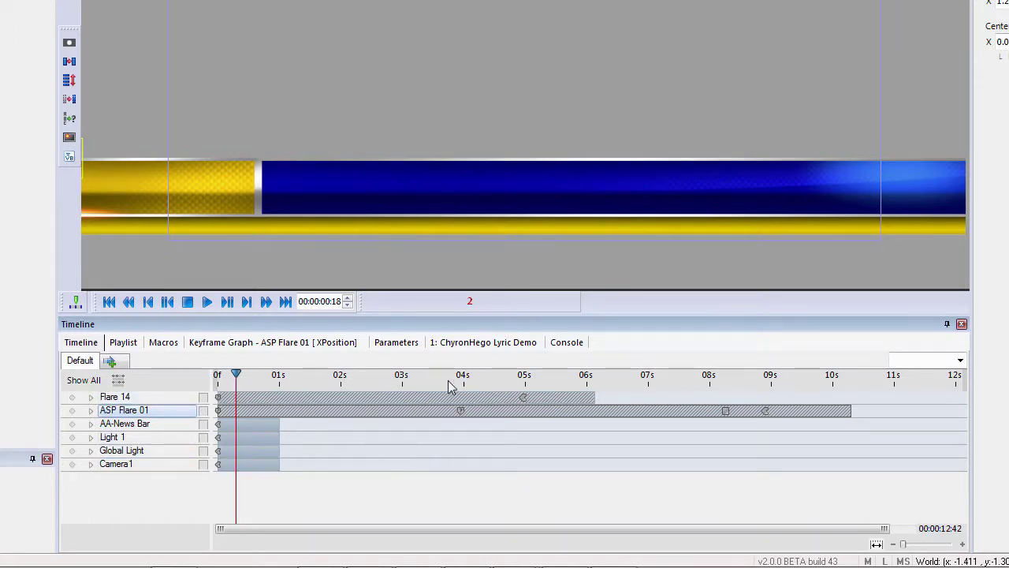
- Add an Effect In transition and group AA-News Bar, ASP Flare 01 and Flare 14
left_click(110, 361)
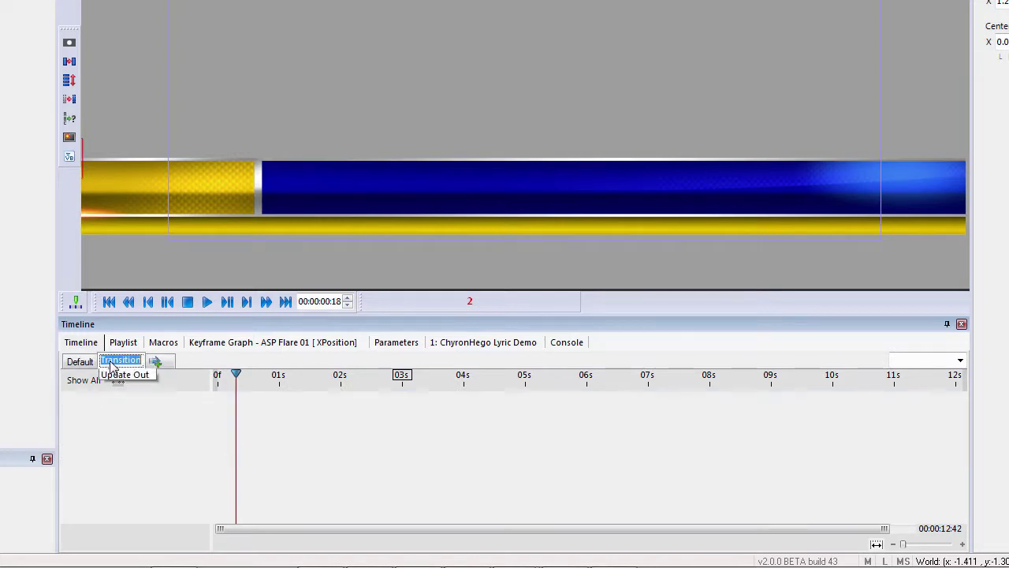
left_click(111, 375)
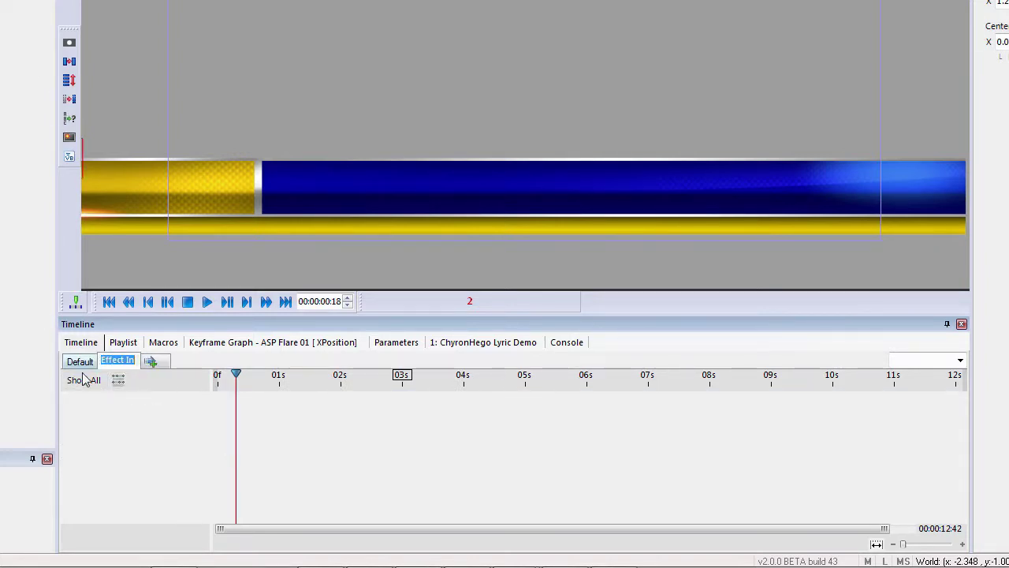
left_click(79, 365)
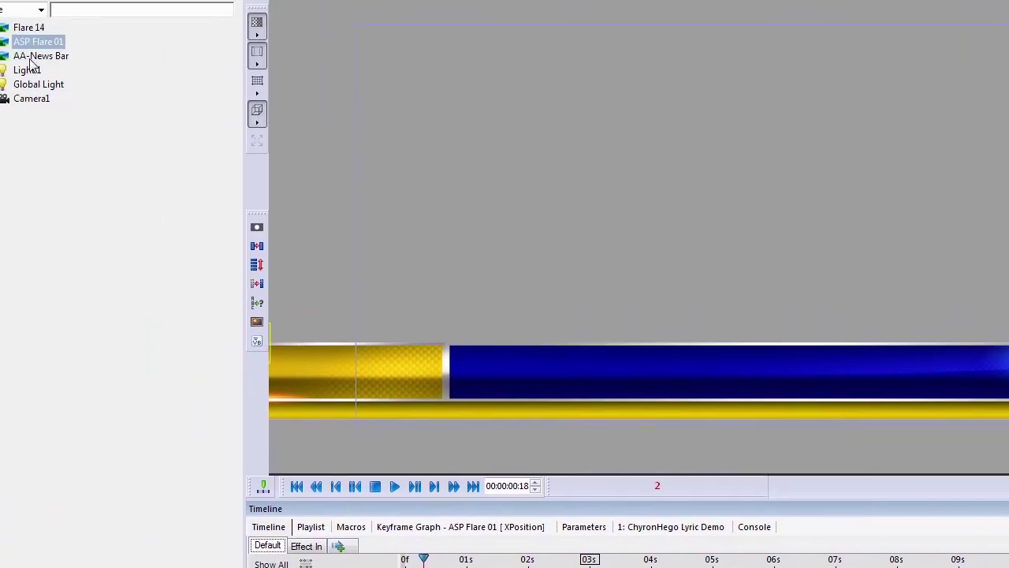
left_click(78, 93)
left_click(75, 82, "ctrl")
left_click(67, 66, "ctrl")
left_click(25, 20)
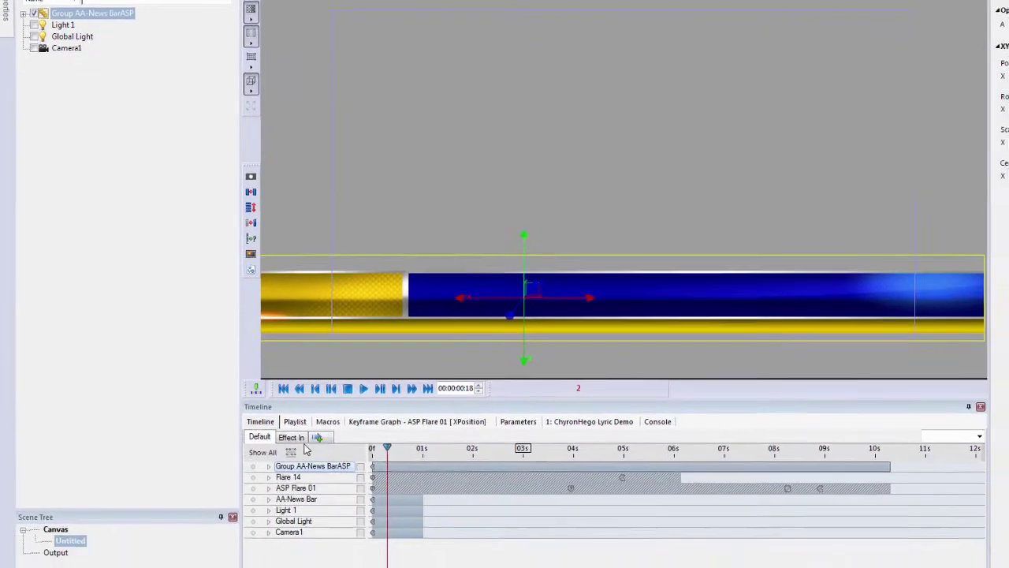
- Add the group's track to Effect In with keyframes at 0f and 01:00
left_click(288, 432)
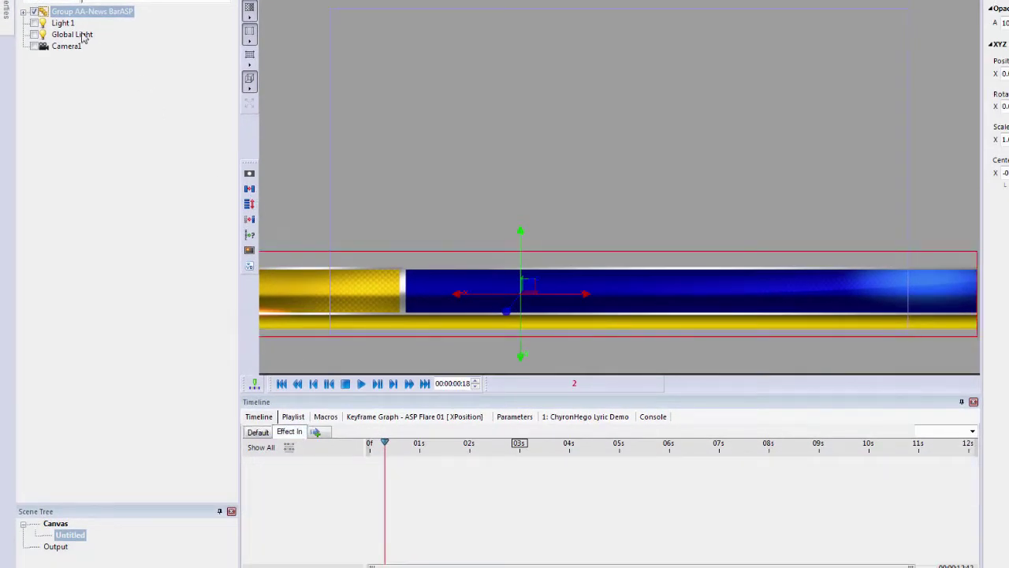
left_click(336, 488)
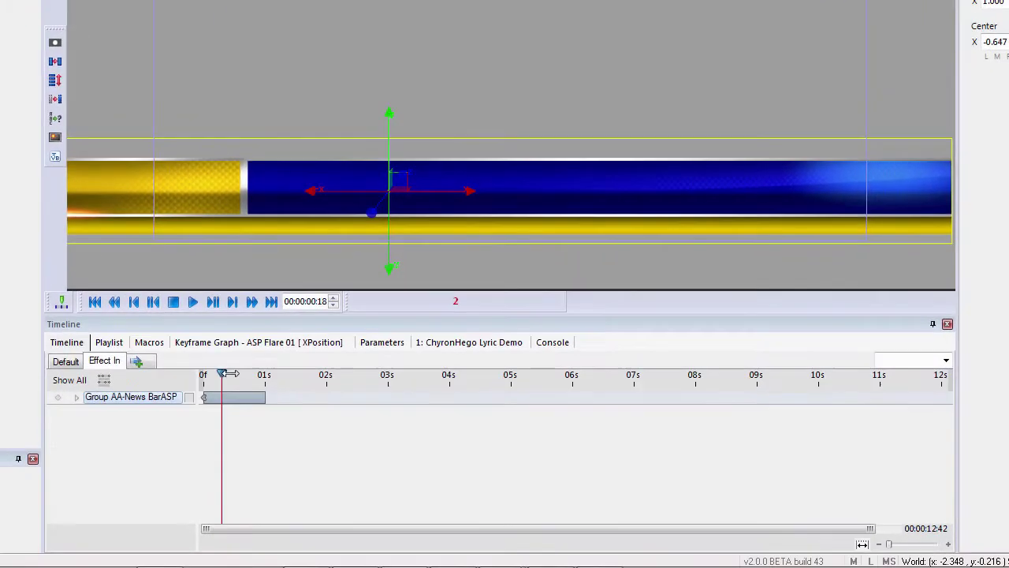
left_click_drag(384, 442, 354, 446)
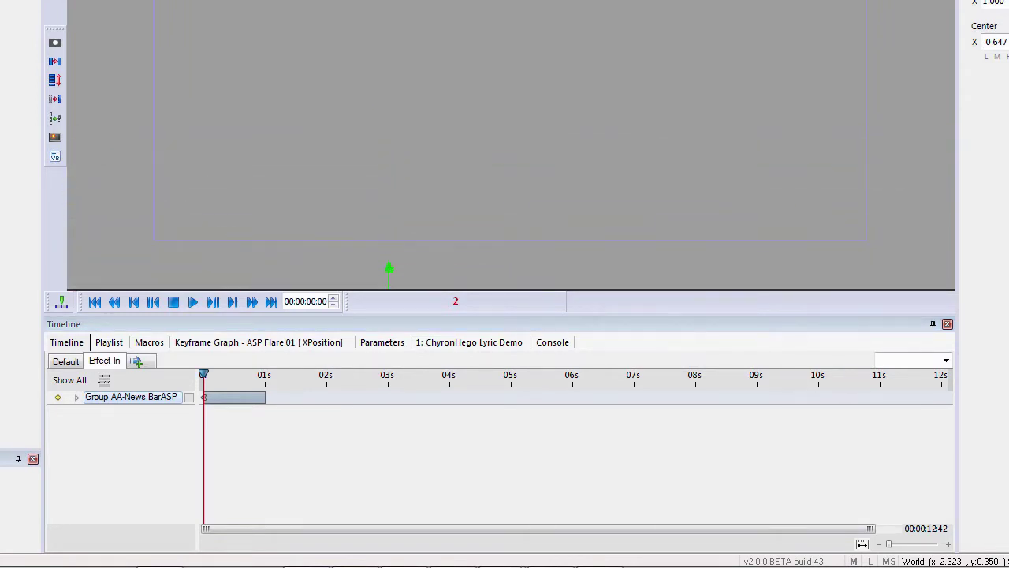
left_click_drag(203, 374, 272, 376)
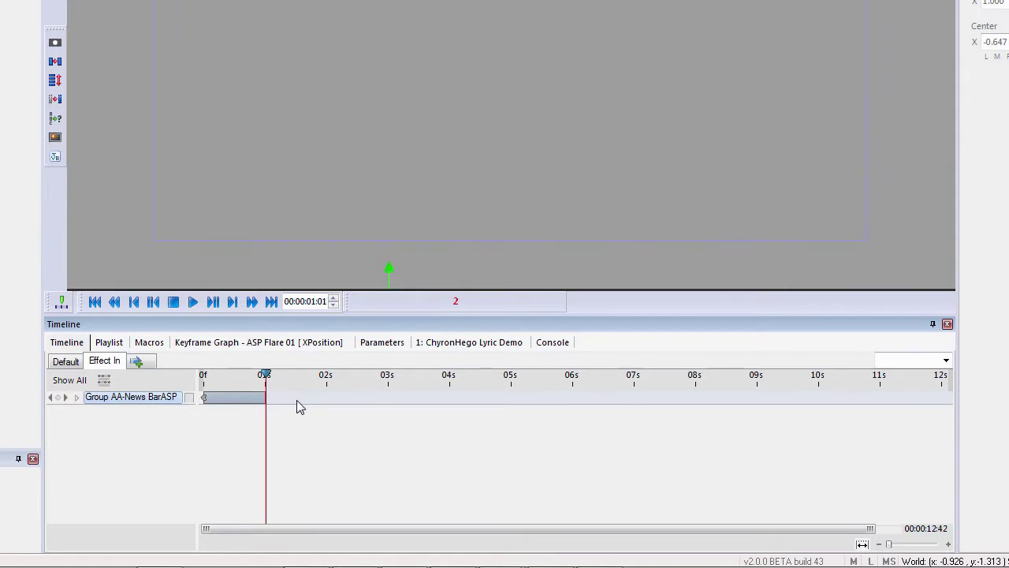
left_click(334, 304)
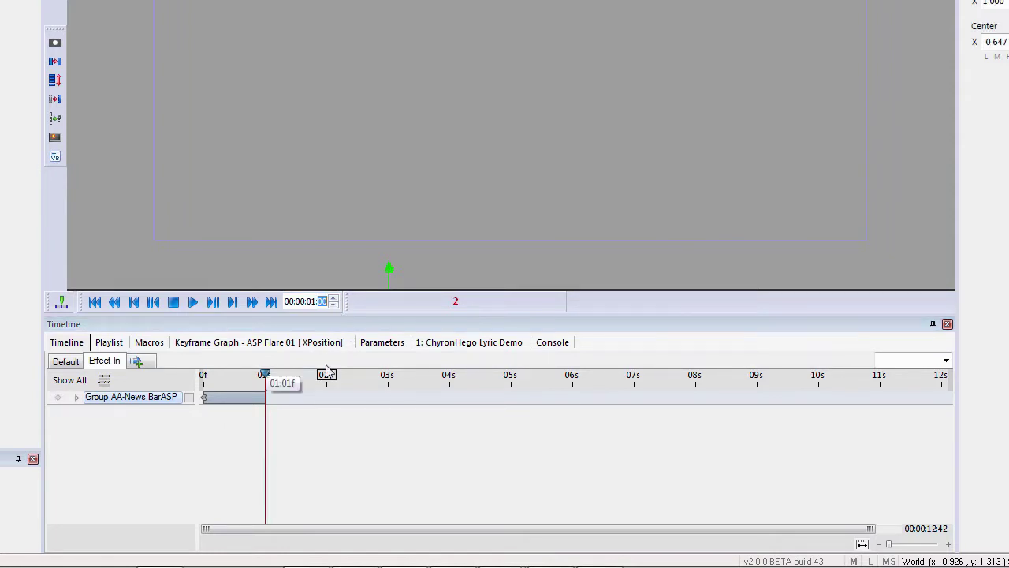
left_click(327, 374)
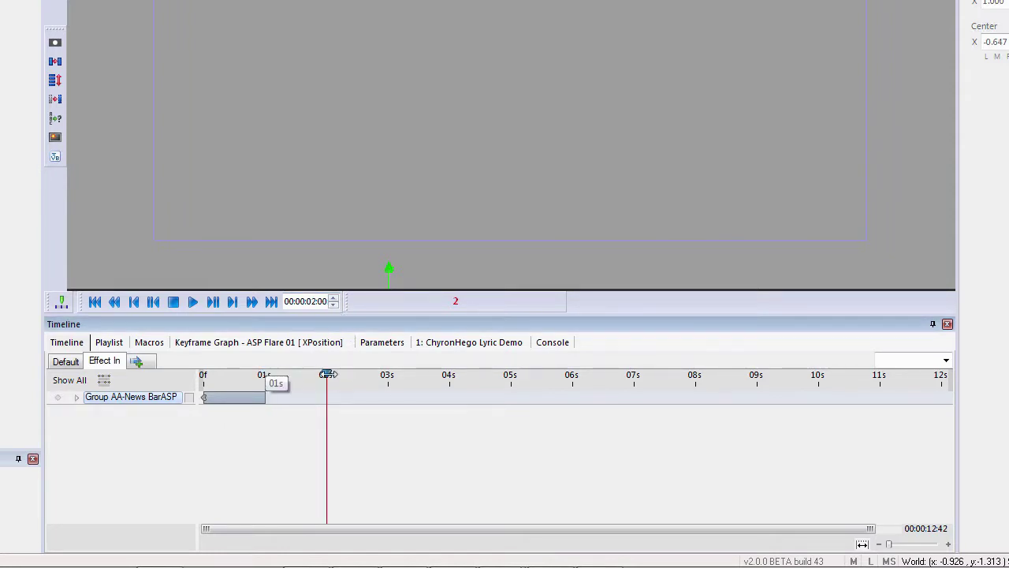
left_click(264, 375)
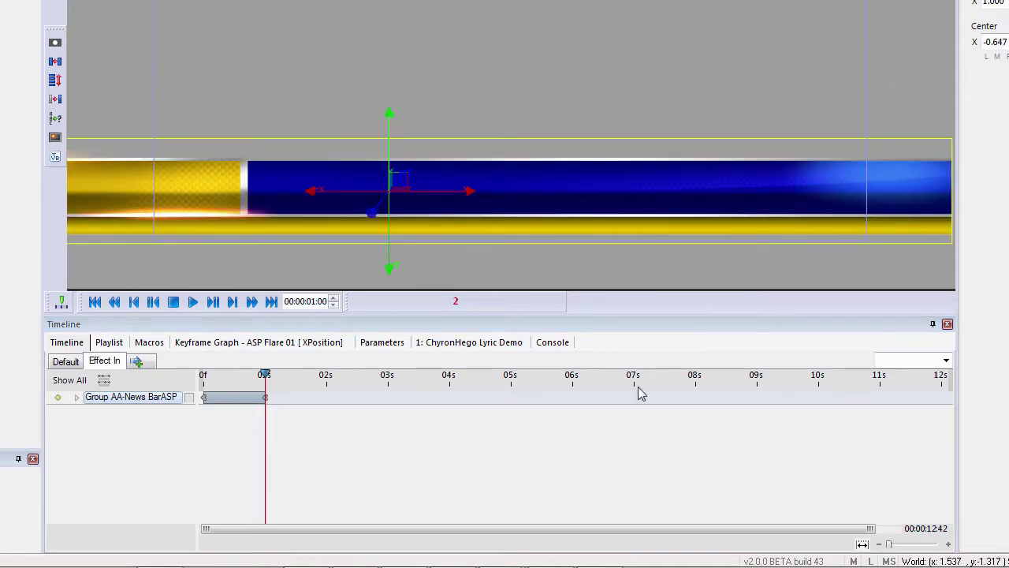
mouse_move(268, 389)
left_mouse_down()
mouse_move(218, 388)
mouse_move(314, 392)
mouse_move(268, 395)
left_mouse_up()
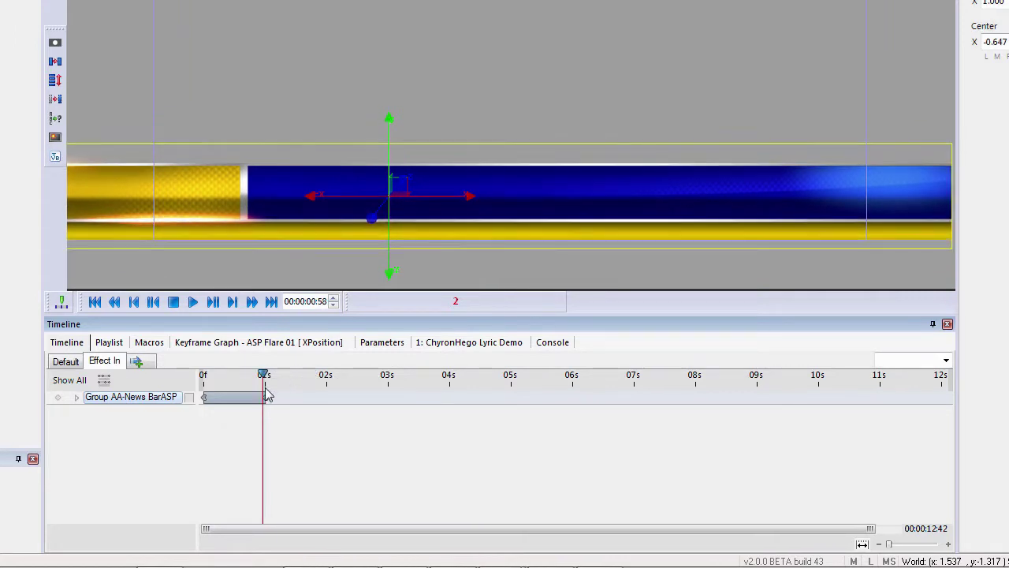
- Apply Ease to the 01s keyframe and preview the eased entrance
right_click(267, 399)
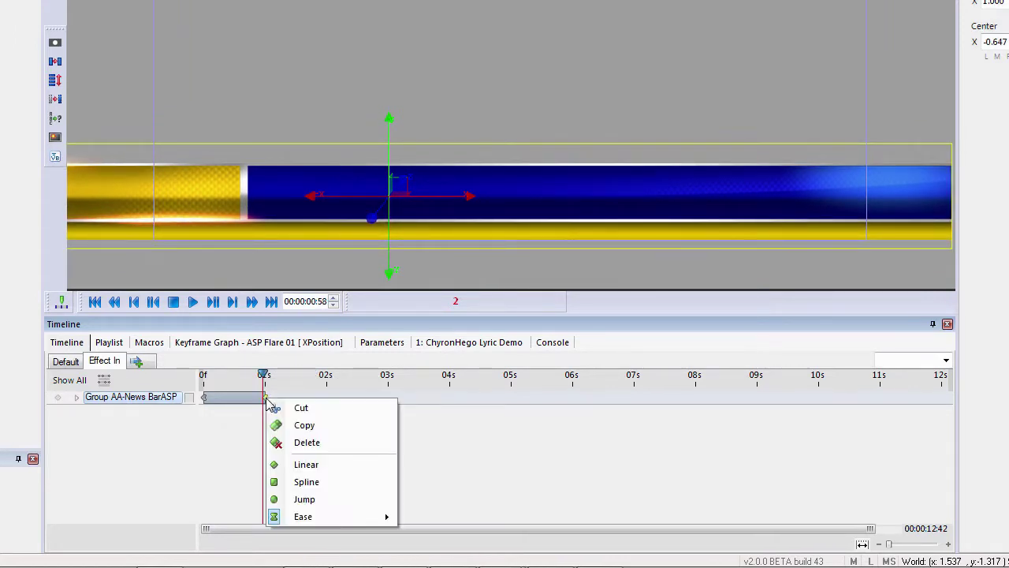
mouse_move(303, 519)
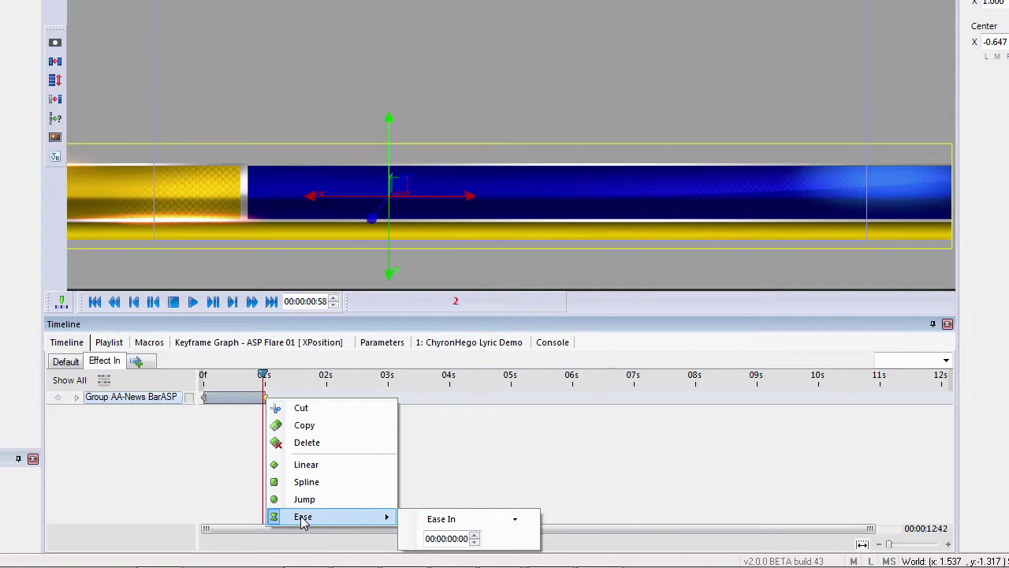
left_click(474, 535)
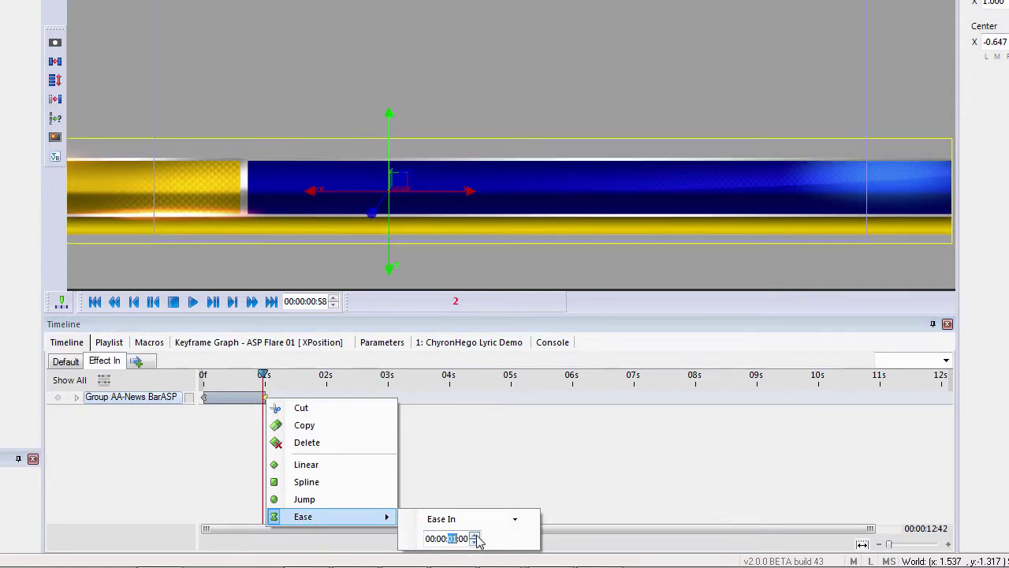
left_click(365, 329)
left_click_drag(264, 374, 110, 386)
- Create an Effect Out transition and add the news bar group to it
left_click(136, 361)
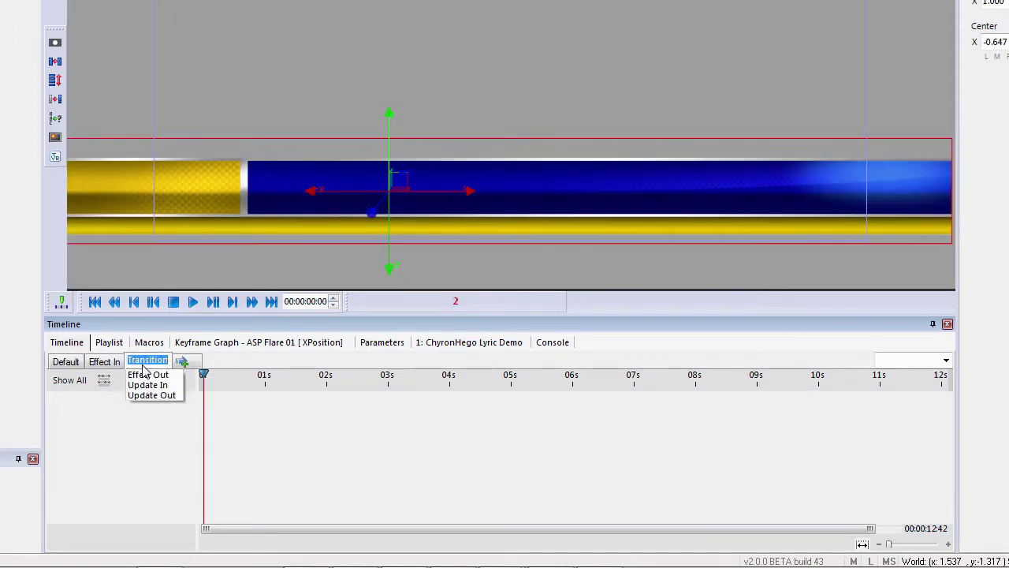
left_click(162, 376)
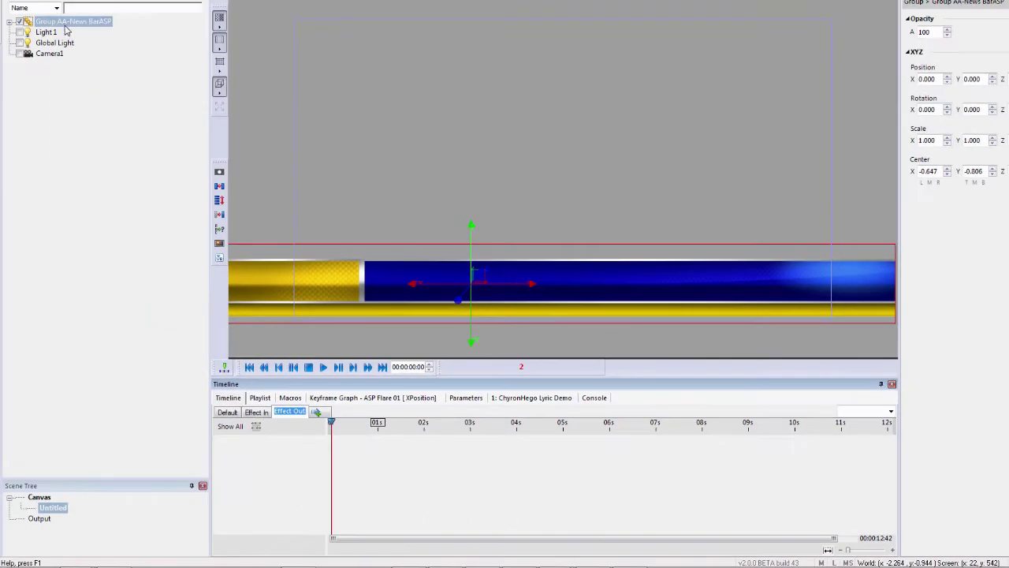
right_click(65, 23)
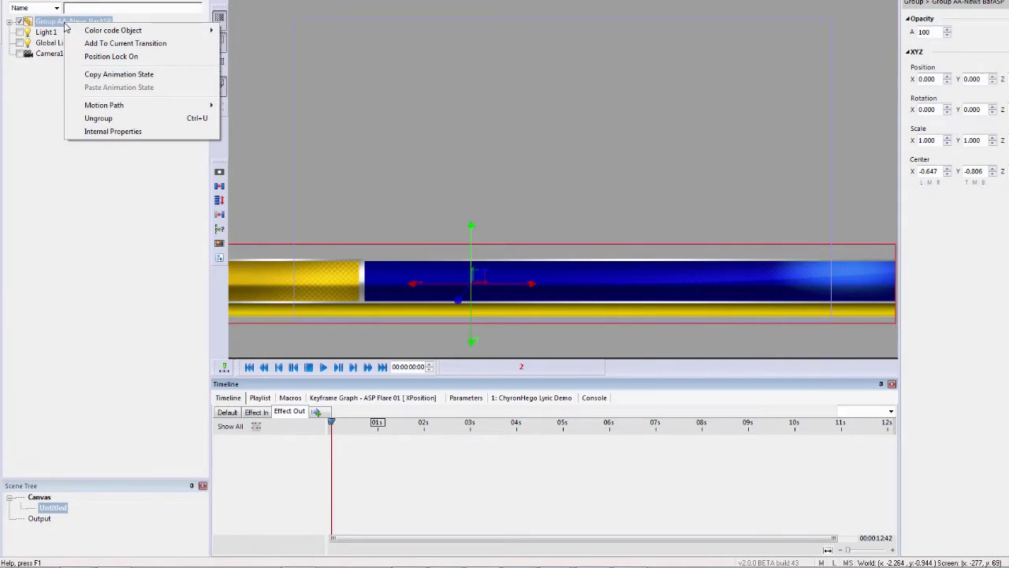
left_click(101, 44)
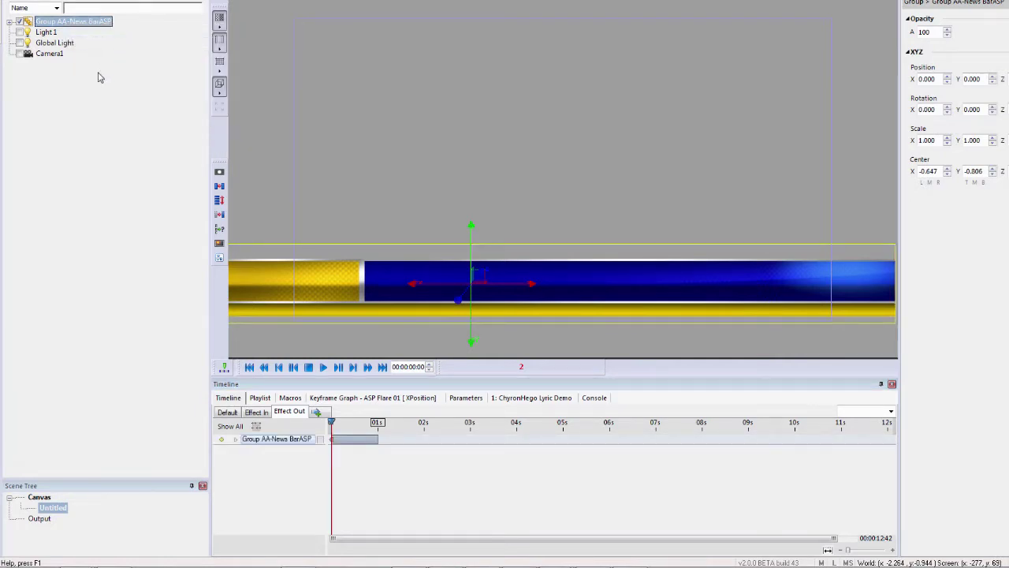
- At 01s, lower the group's Position Y to -0.860 and preview it sliding out
left_click(378, 423)
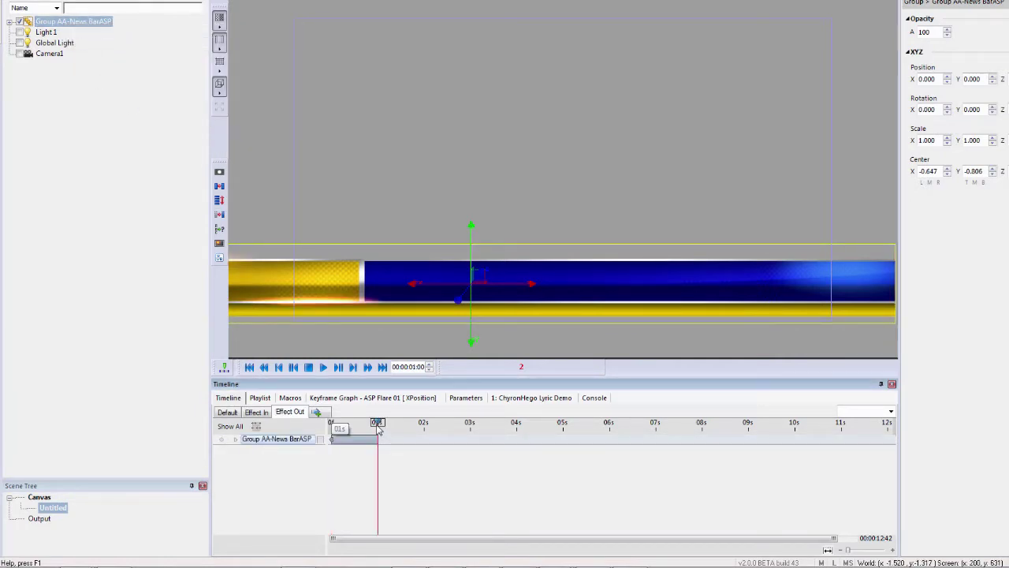
left_click_drag(982, 79, 967, 80)
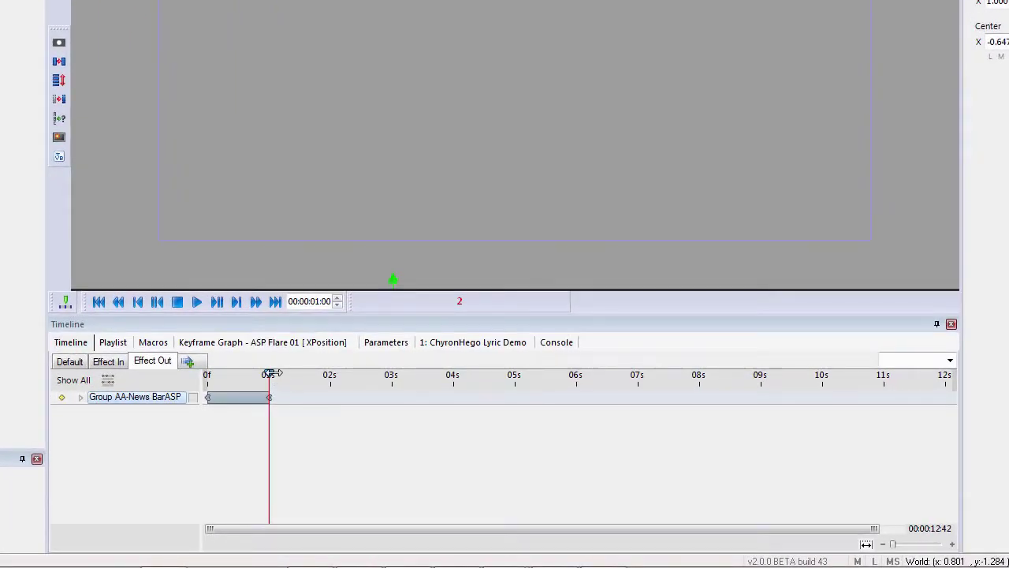
left_click_drag(269, 373, 204, 383)
- Compare the Effect In, Default and Effect Out timelines, then drag Default to the front of the tab row
left_click(111, 362)
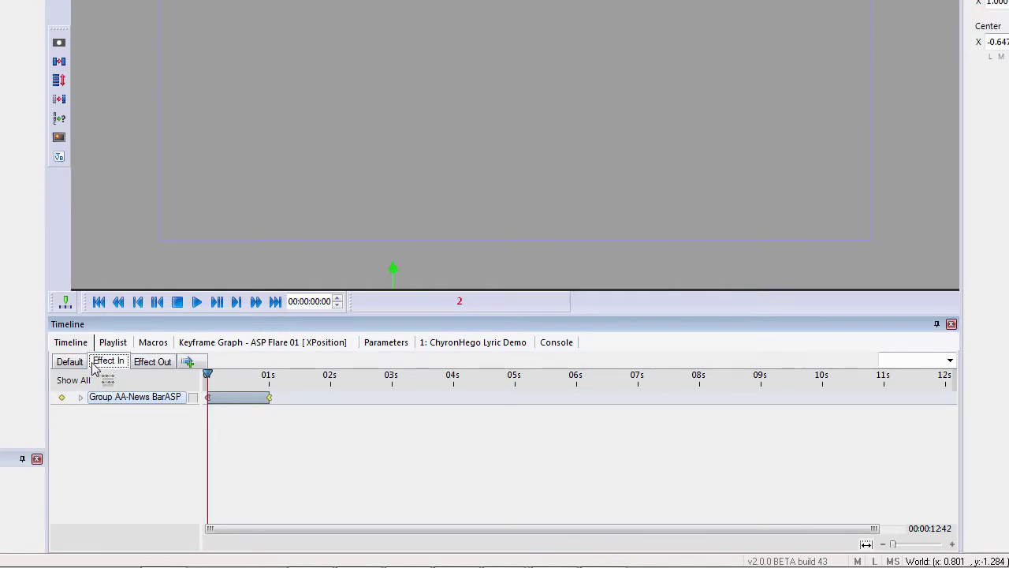
left_click(70, 362)
left_click(109, 365)
left_click(70, 362)
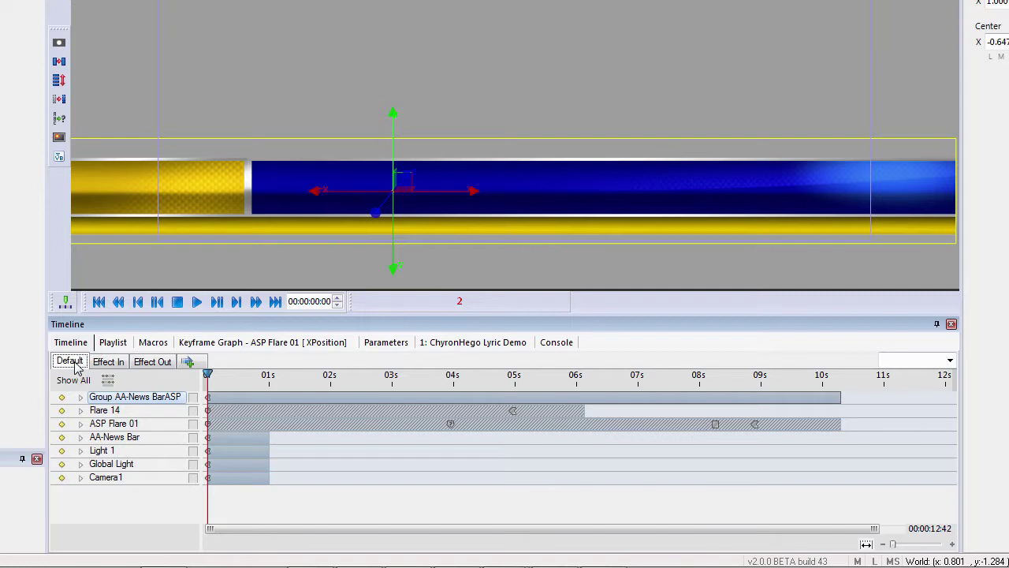
left_click(124, 365)
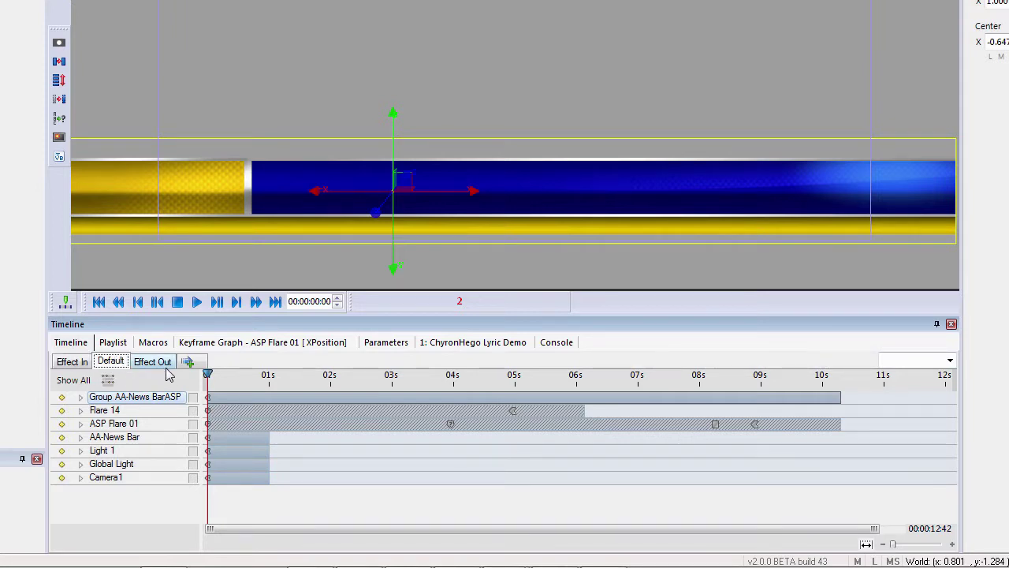
left_click(109, 365)
left_click(162, 364)
left_click(114, 365)
left_click_drag(123, 366, 82, 376)
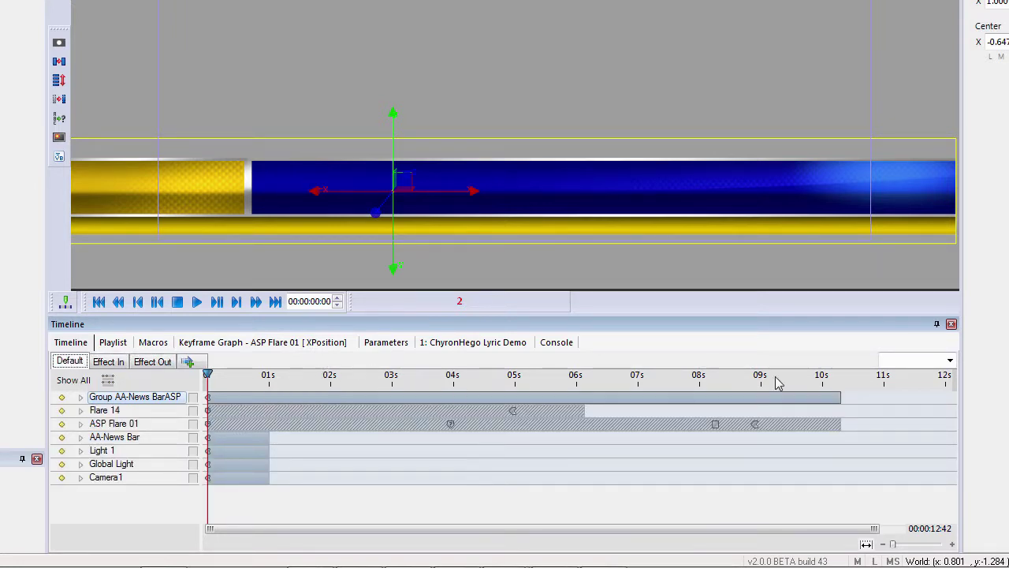
left_click(950, 361)
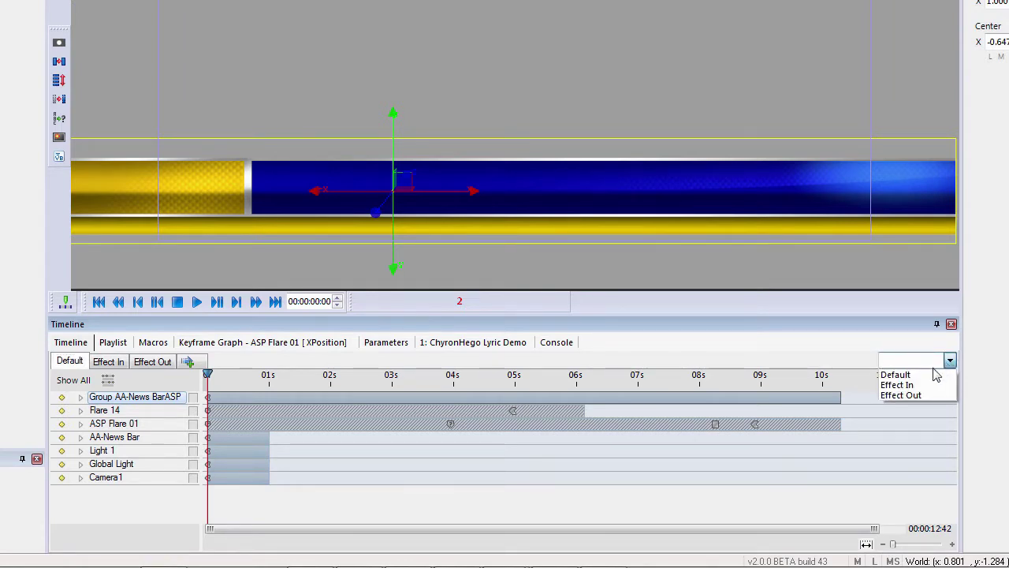
left_click(897, 385)
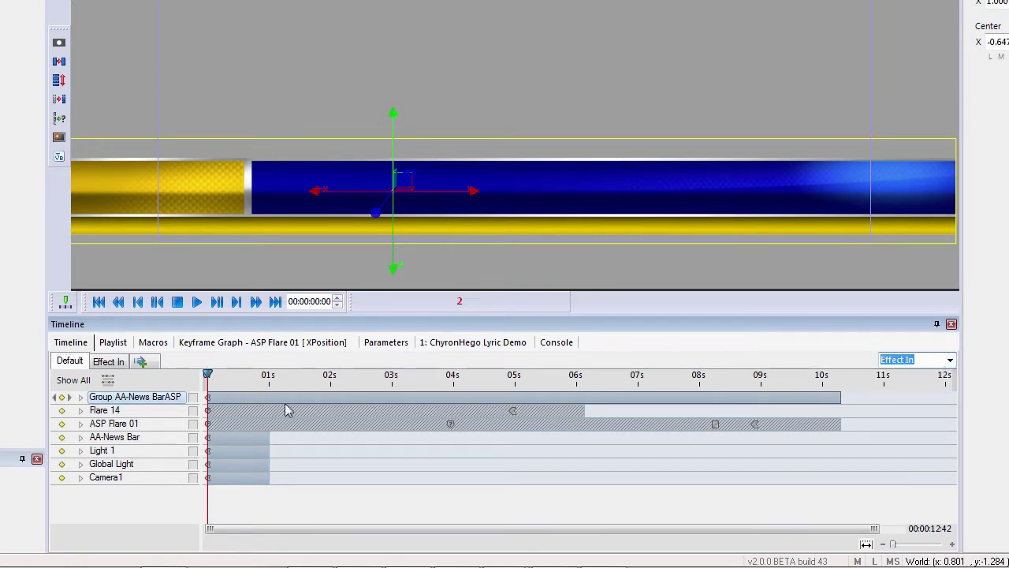
left_click(110, 364)
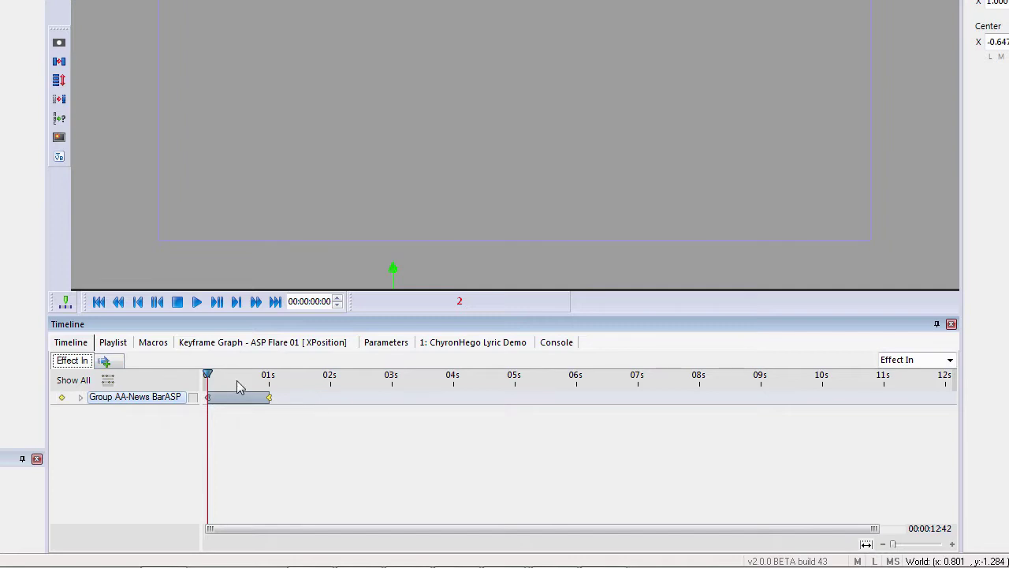
mouse_move(204, 373)
left_mouse_down()
mouse_move(263, 372)
mouse_move(215, 373)
left_mouse_up()
left_click(950, 361)
left_click(950, 361)
left_click(917, 397)
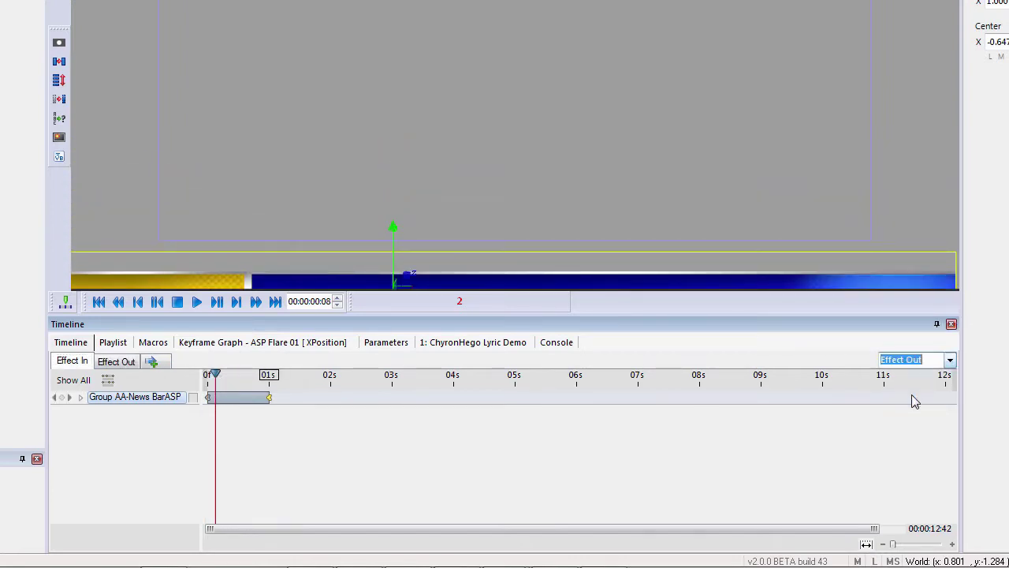
left_click(116, 361)
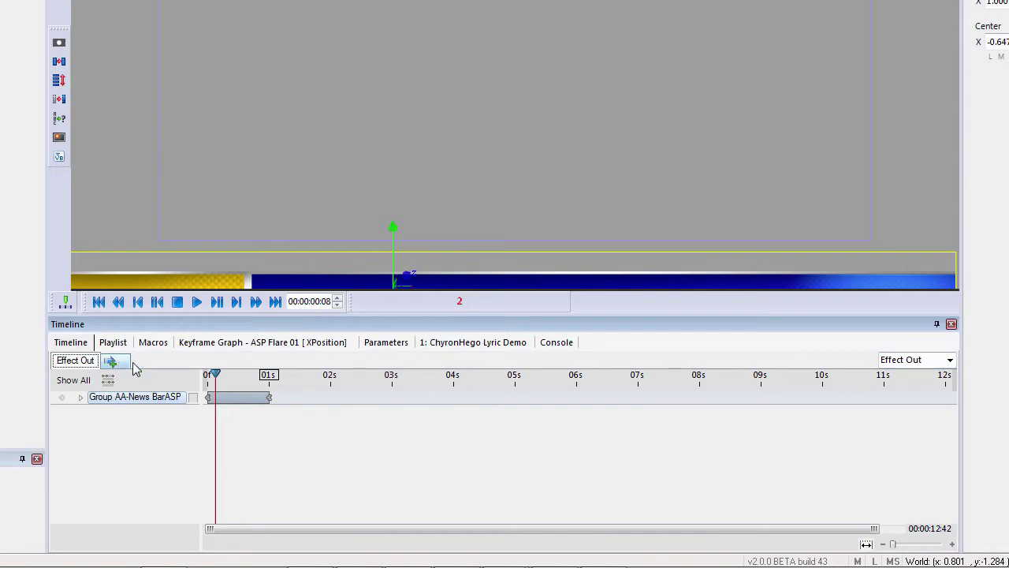
left_click(950, 361)
left_click(899, 373)
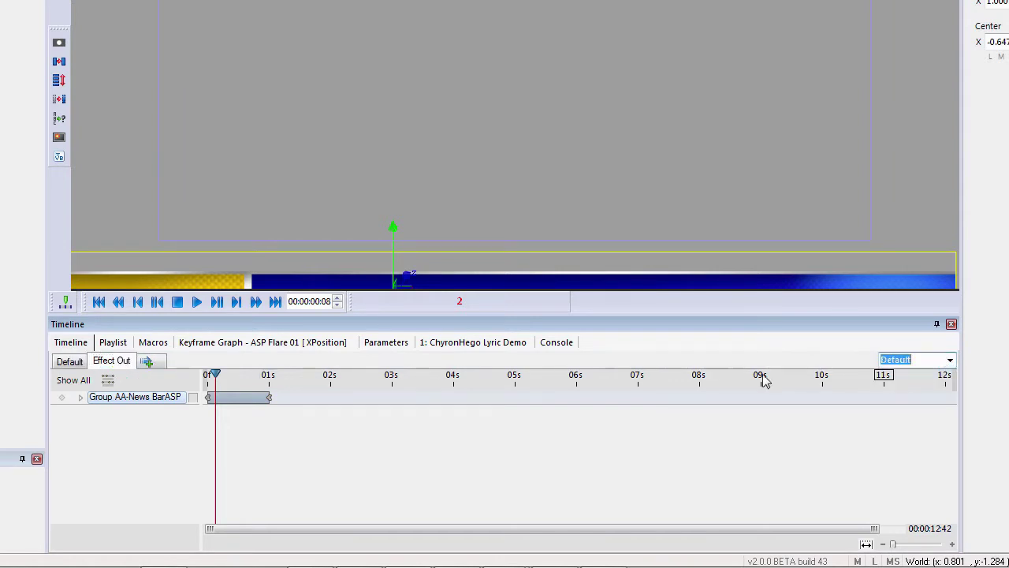
left_click(69, 363)
left_click(918, 359)
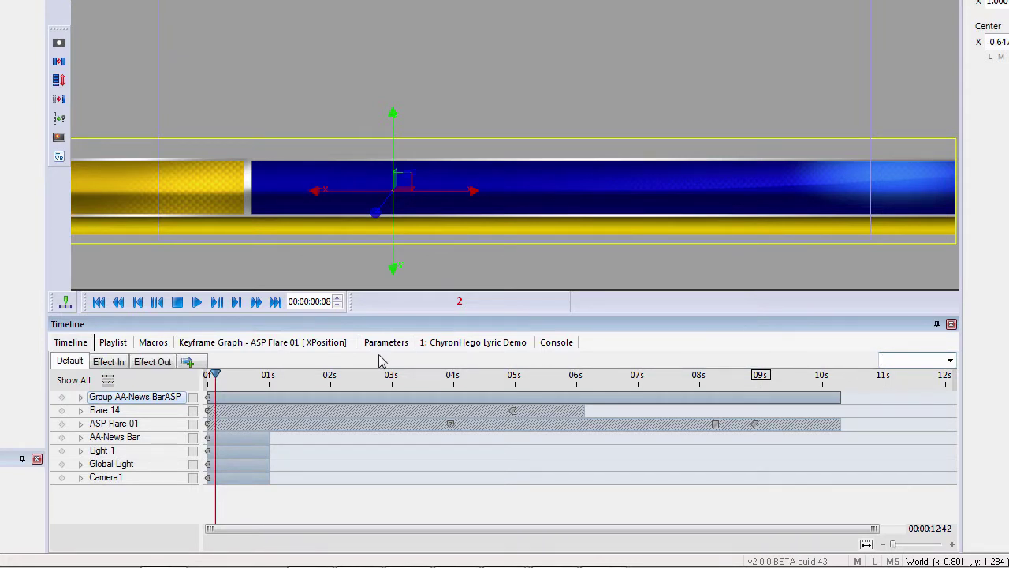
left_click(108, 361)
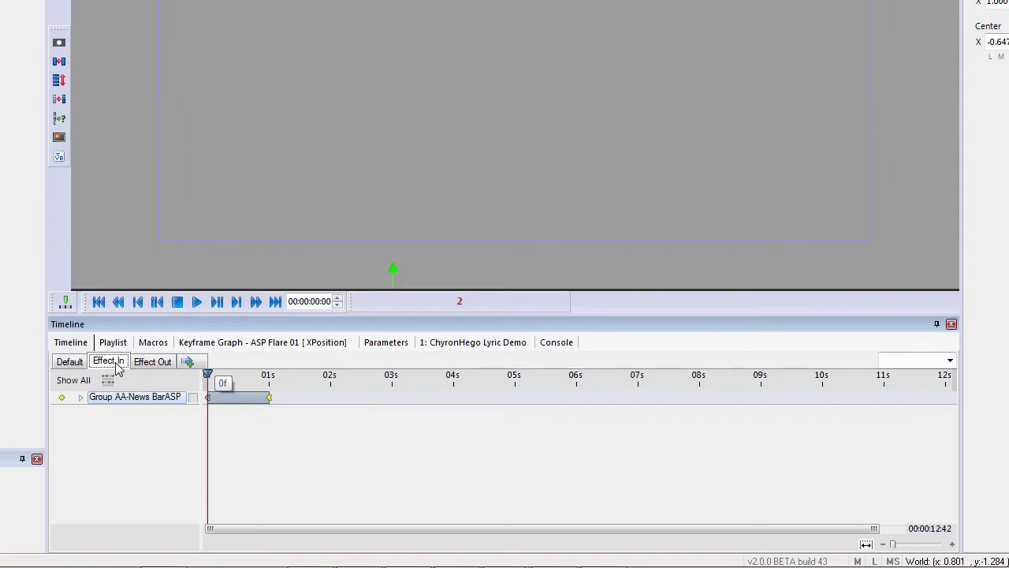
right_click(114, 366)
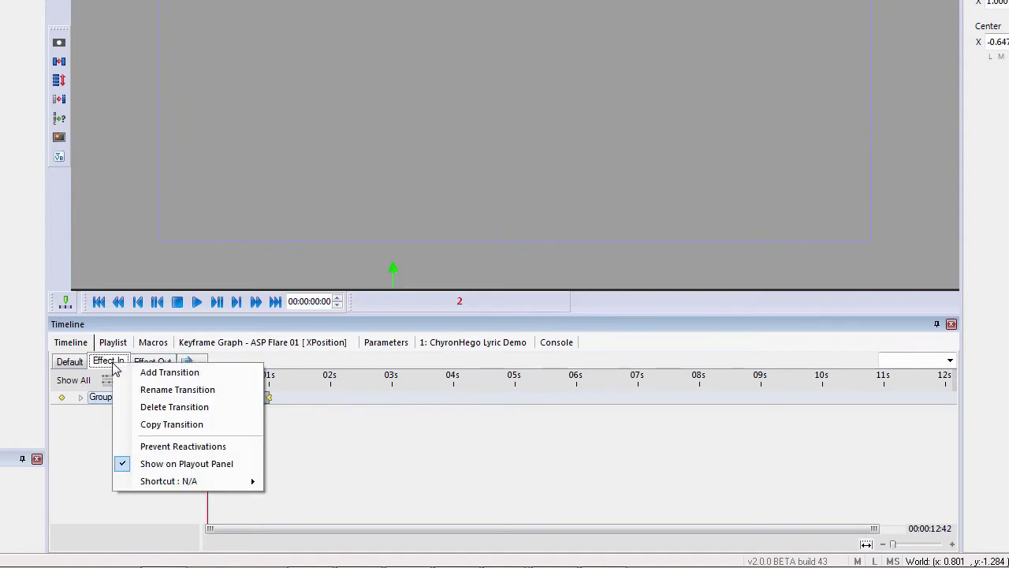
left_click(167, 425)
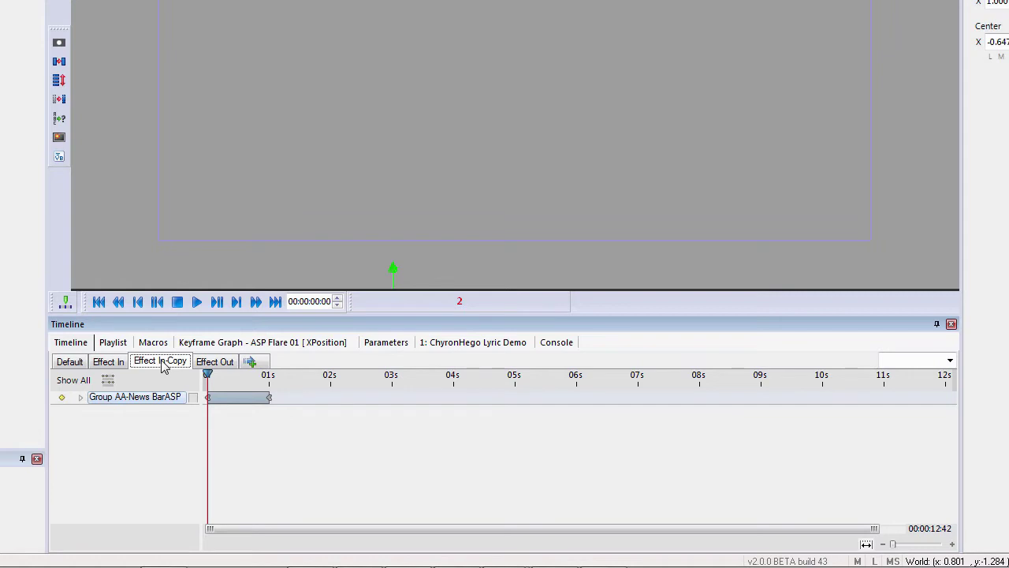
double_click(163, 360)
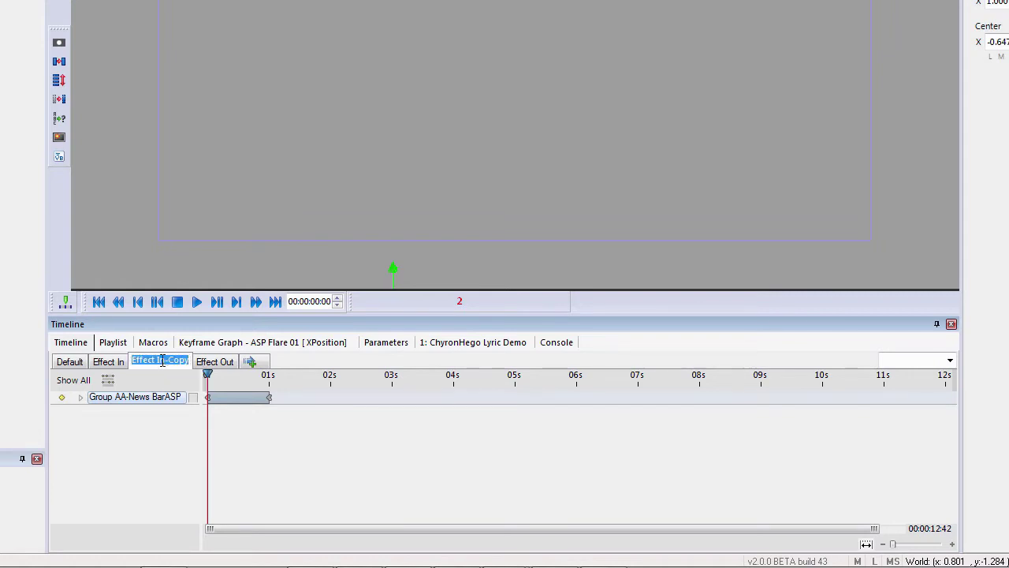
left_click(162, 360)
left_click(164, 360)
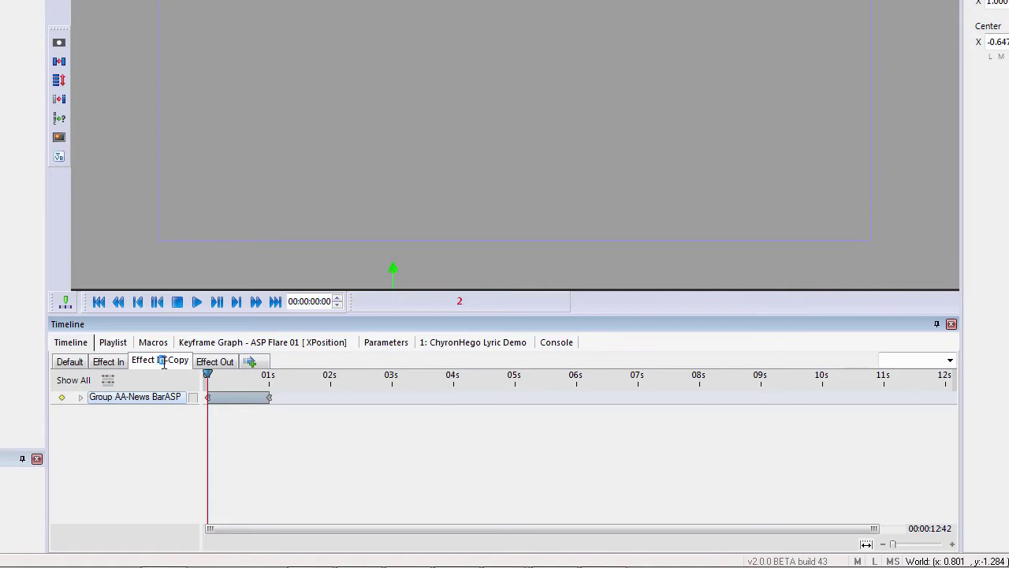
left_click_drag(166, 361, 193, 362)
key("BackSpace")
type("1")
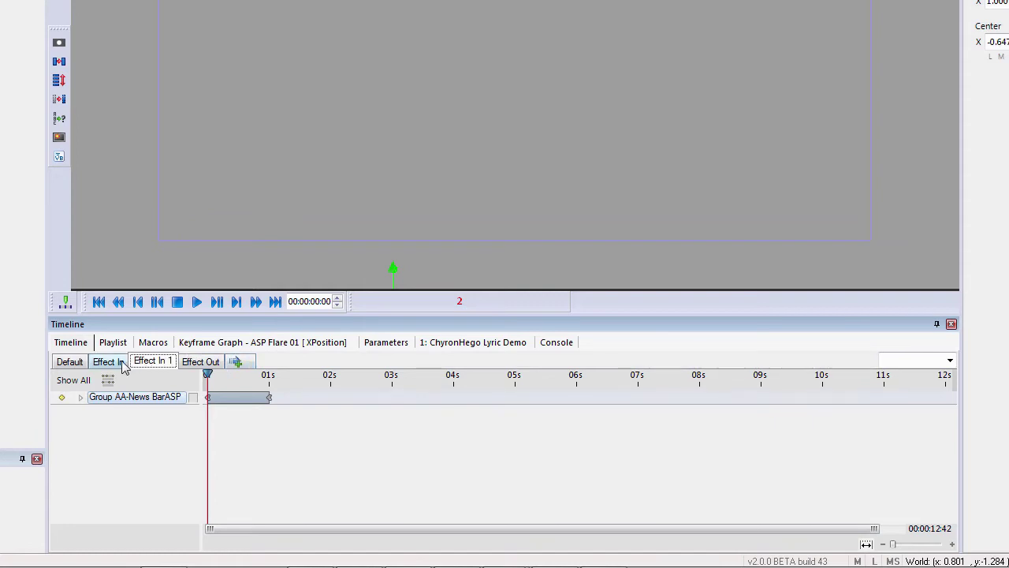
right_click(157, 370)
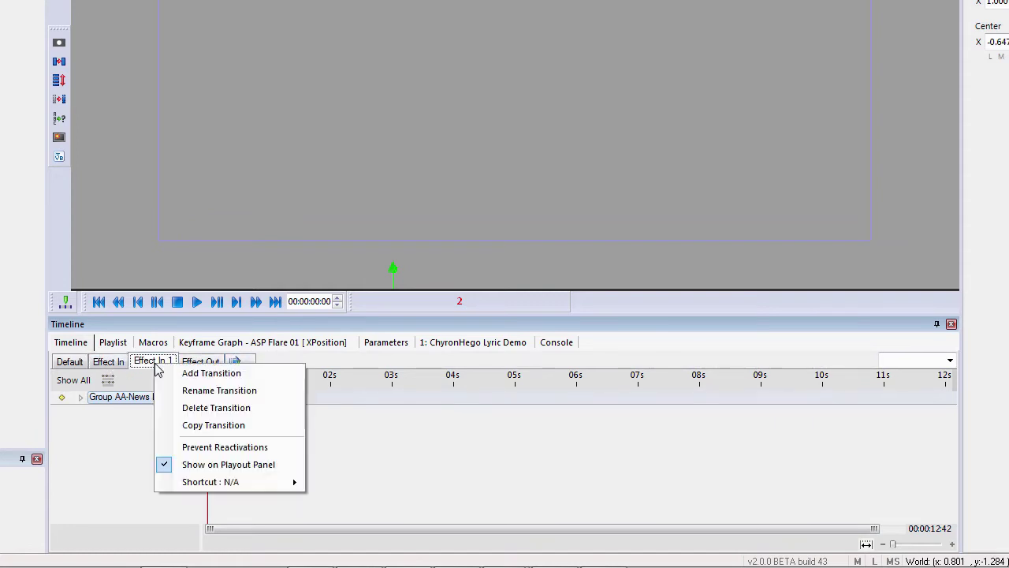
left_click(216, 408)
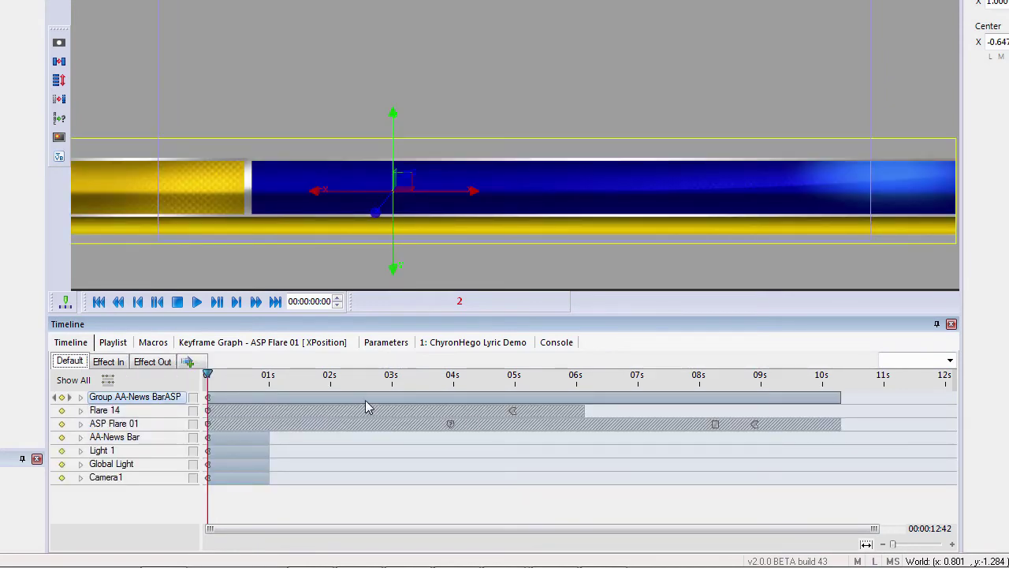
- Fit the Default timeline to the group's duration with Zoom to fit
left_click(864, 545)
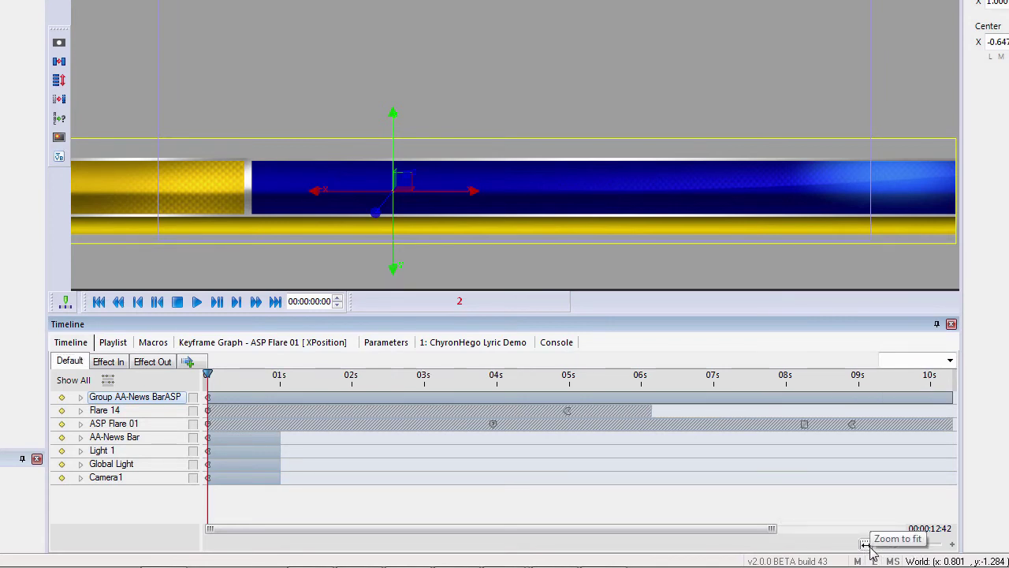